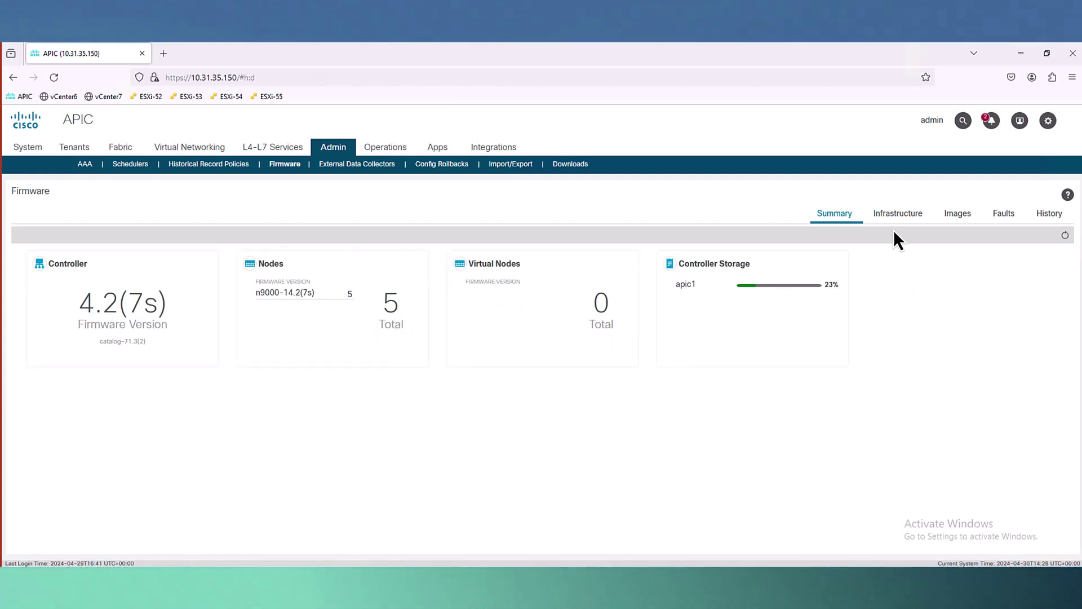
# - Show the stored firmware images apic-4.2(7s) and n9000-14.2(7s) on the Images page
pyautogui.click(909, 220)
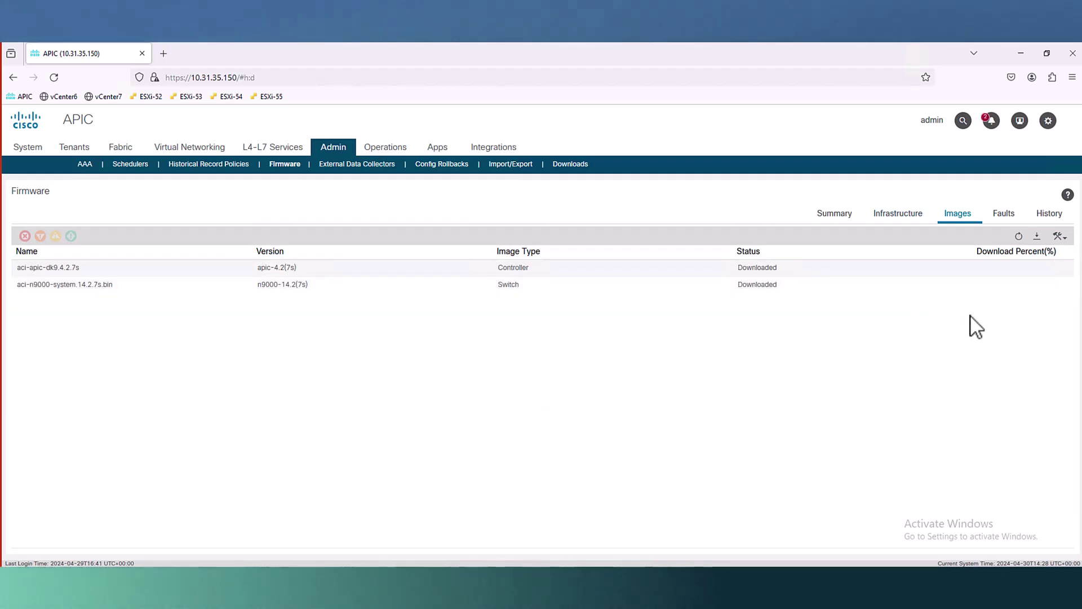
# - Upload a local firmware file via Add Firmware to APIC and dismiss the completion notice
pyautogui.click(1058, 236)
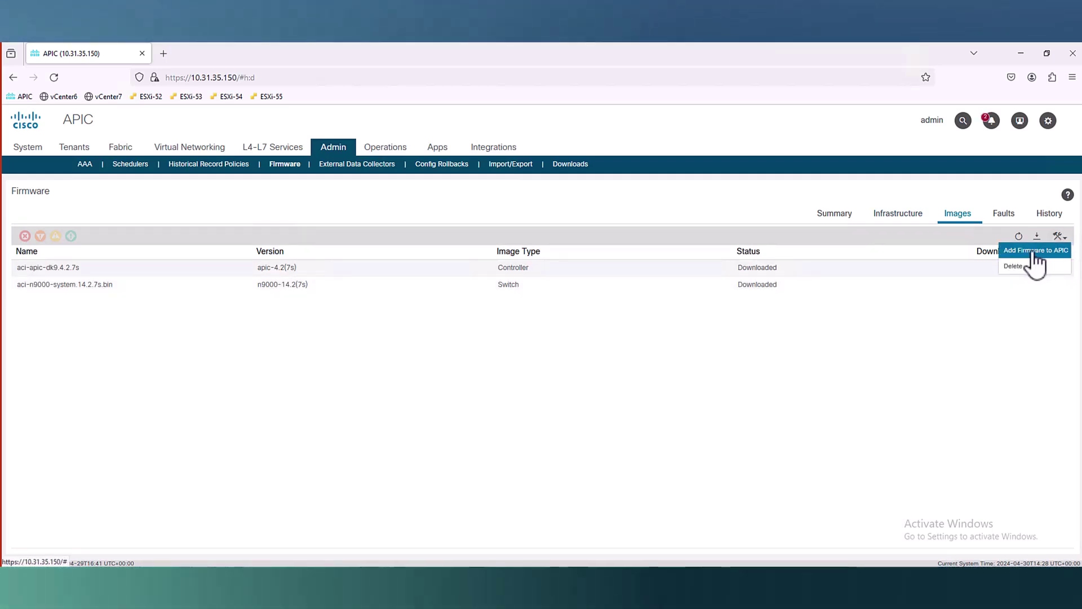
pyautogui.click(1036, 251)
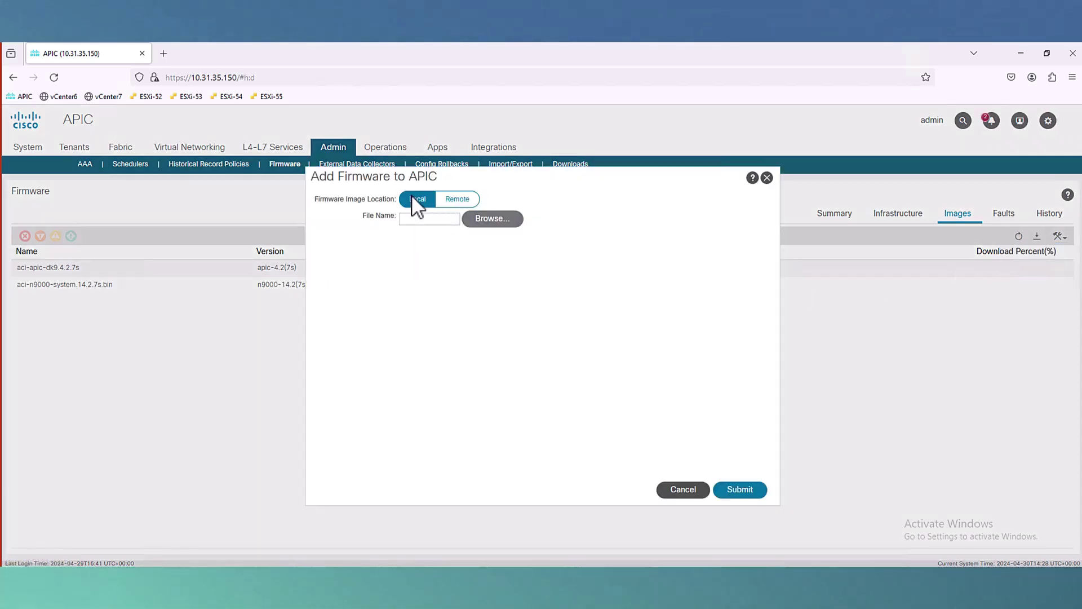
pyautogui.click(458, 201)
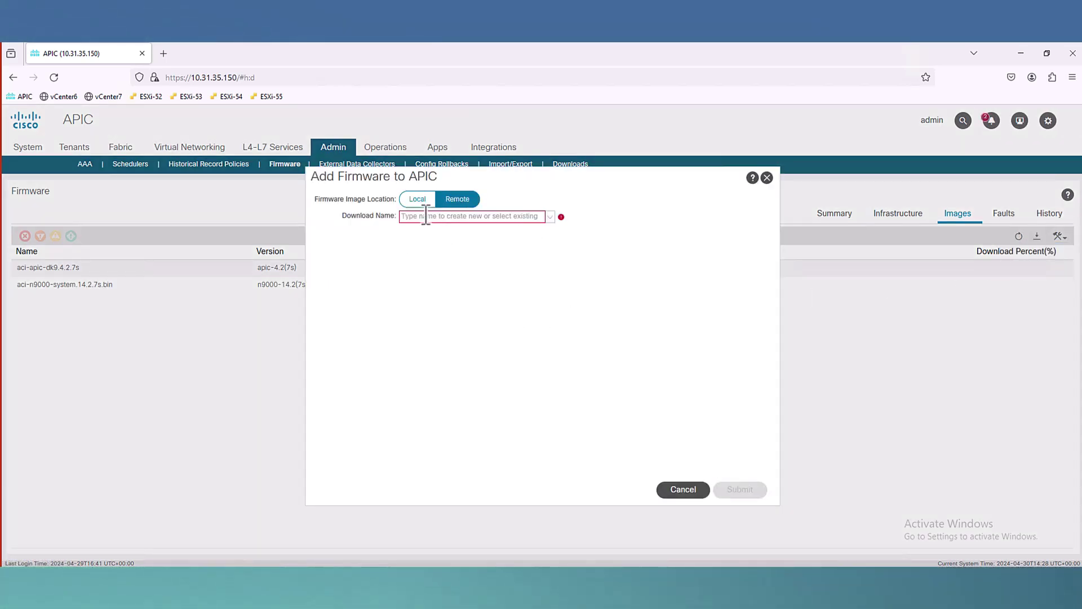
pyautogui.click(415, 201)
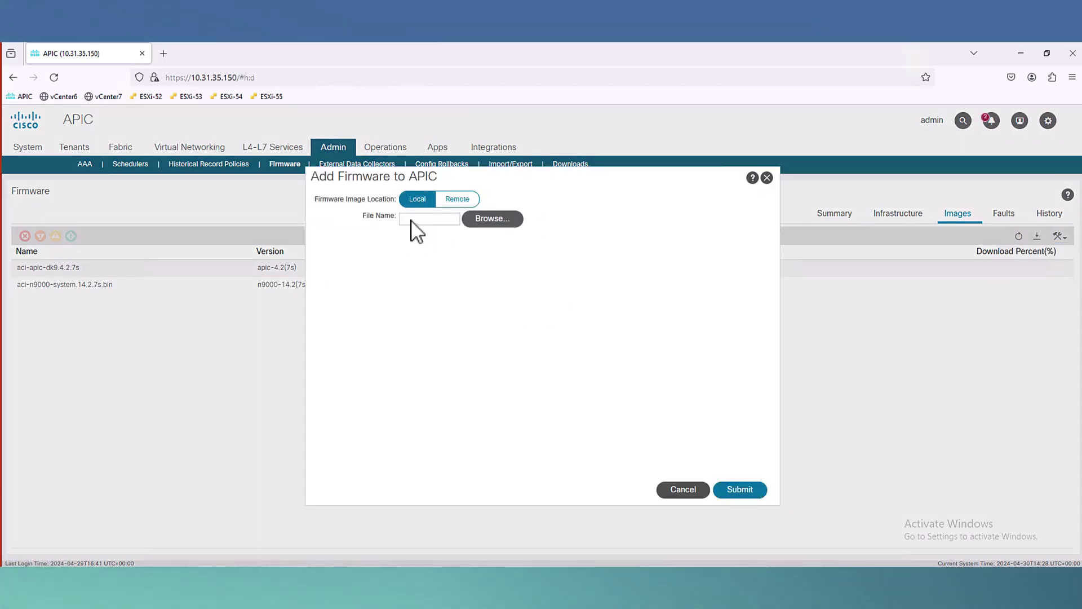
pyautogui.click(479, 219)
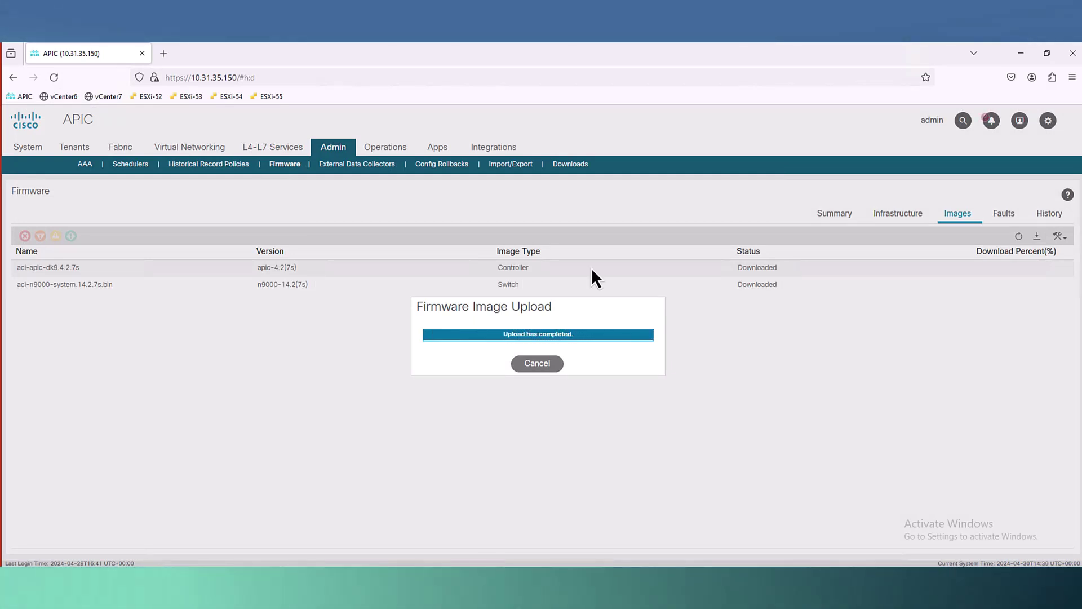
pyautogui.click(544, 365)
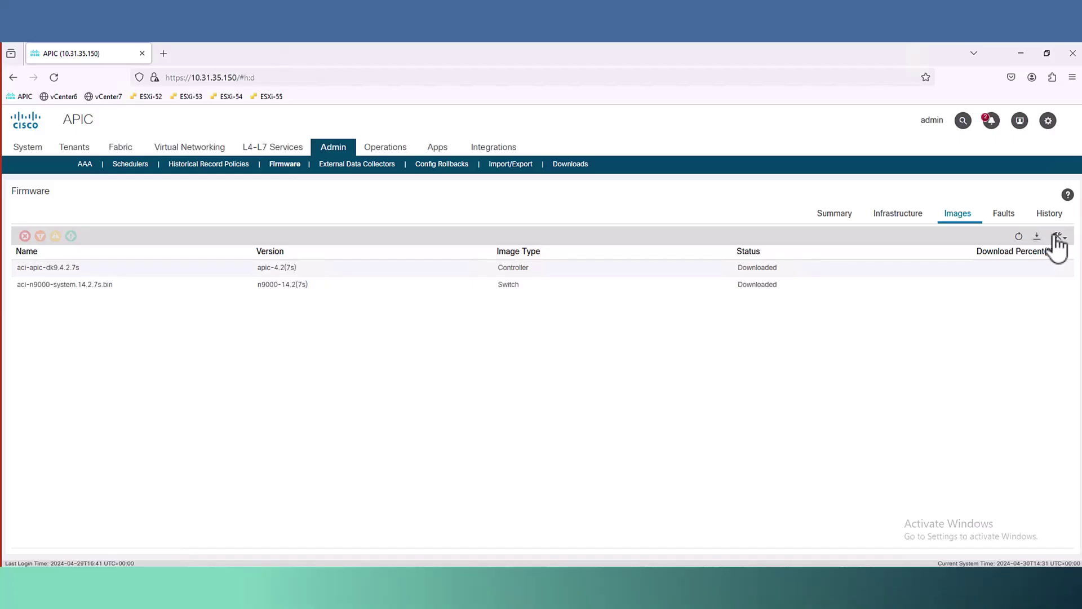
# - Upload aci-n9000-dk9.14.2.7w.bin, then refresh Images to show the 4.2(7w) and 14.2(7w) images
pyautogui.click(1058, 236)
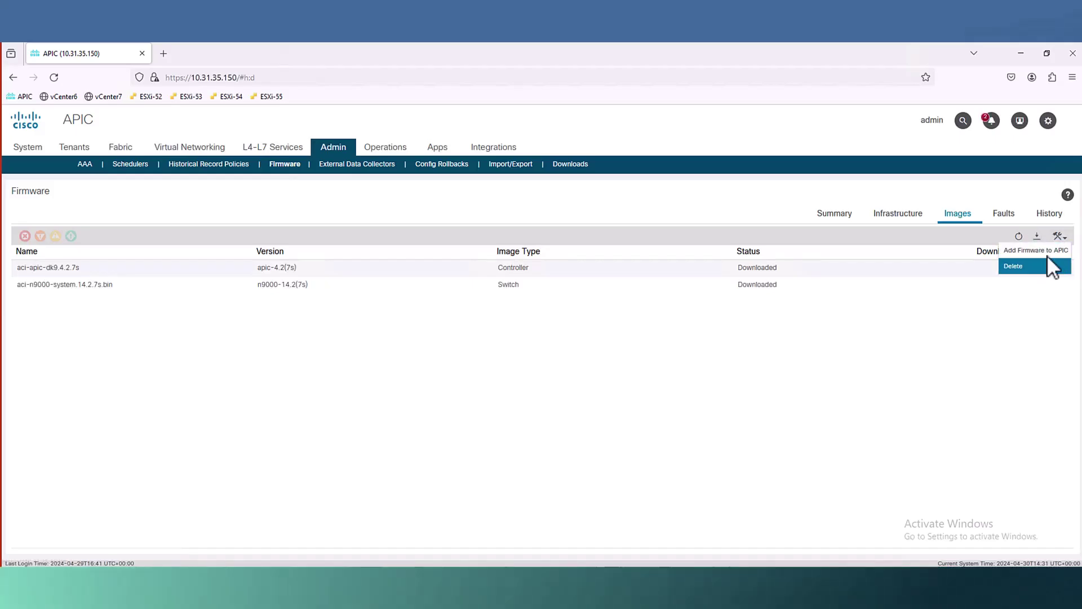
pyautogui.click(1056, 249)
pyautogui.click(506, 217)
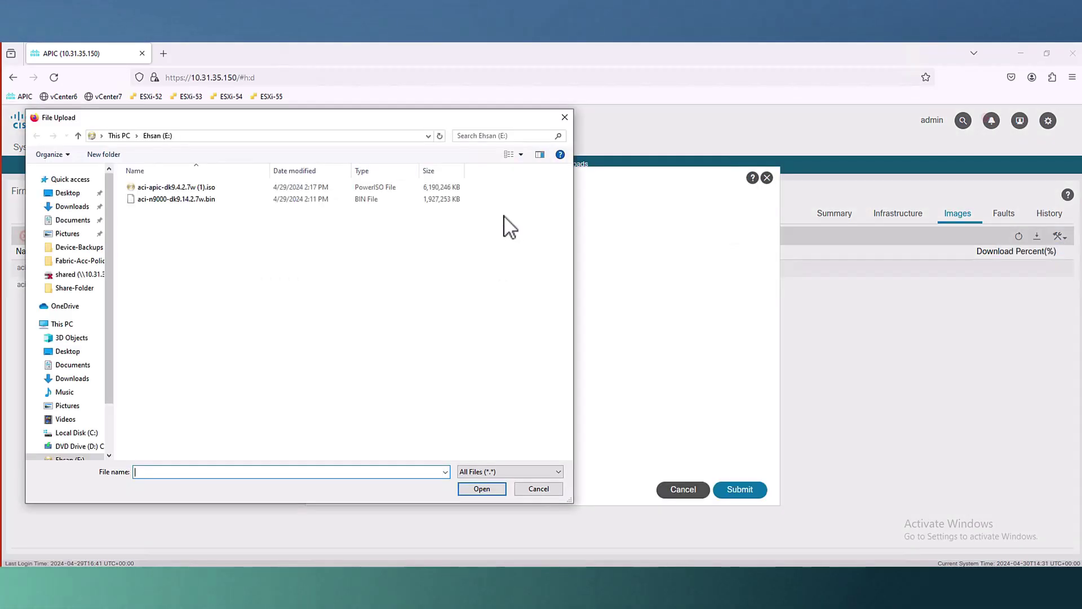
pyautogui.click(183, 198)
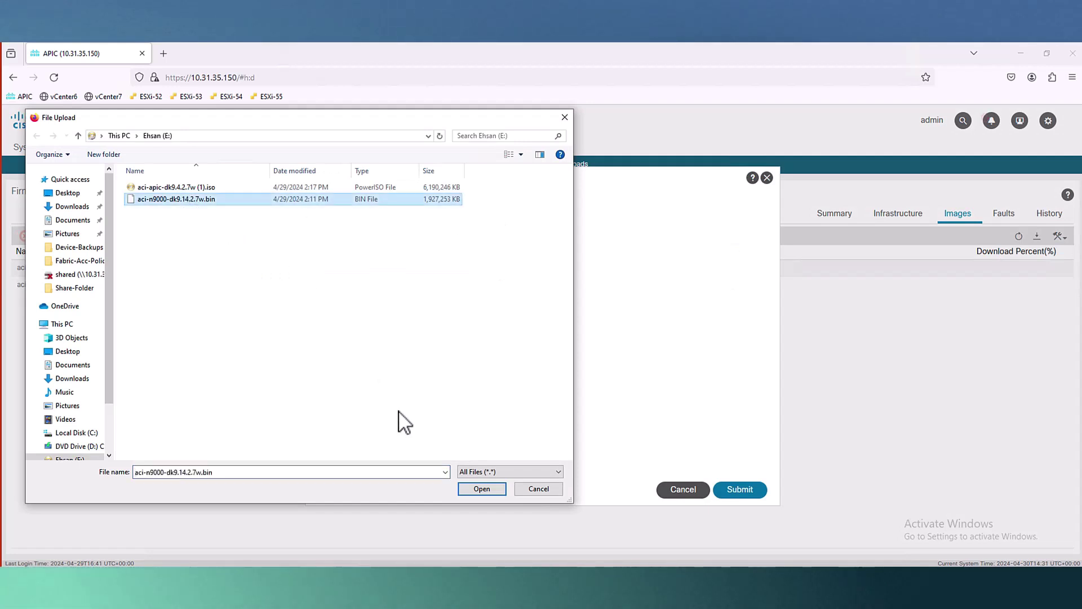
pyautogui.click(473, 486)
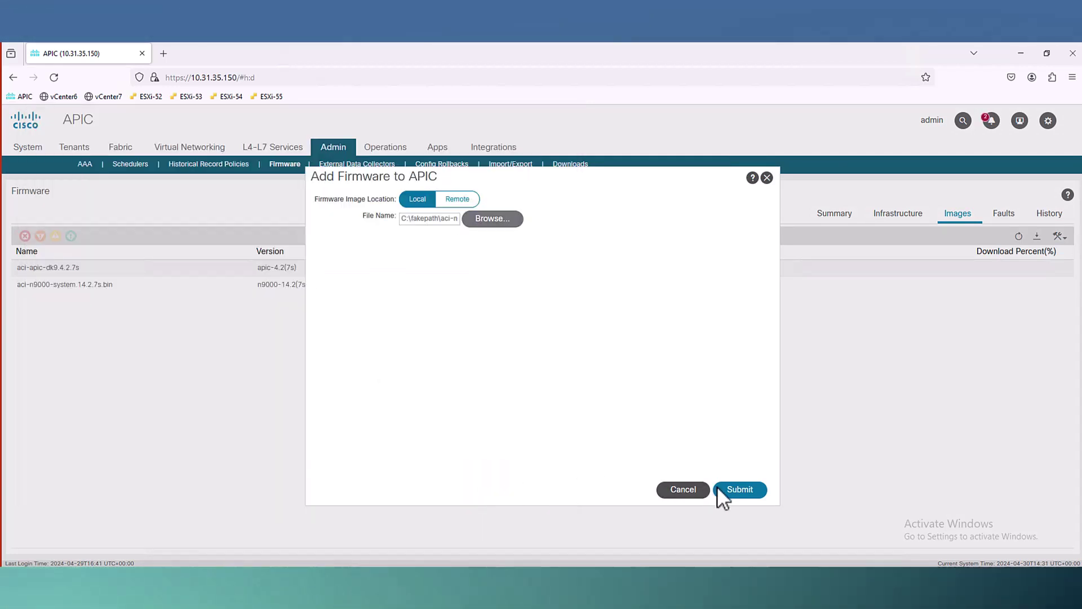
pyautogui.click(739, 489)
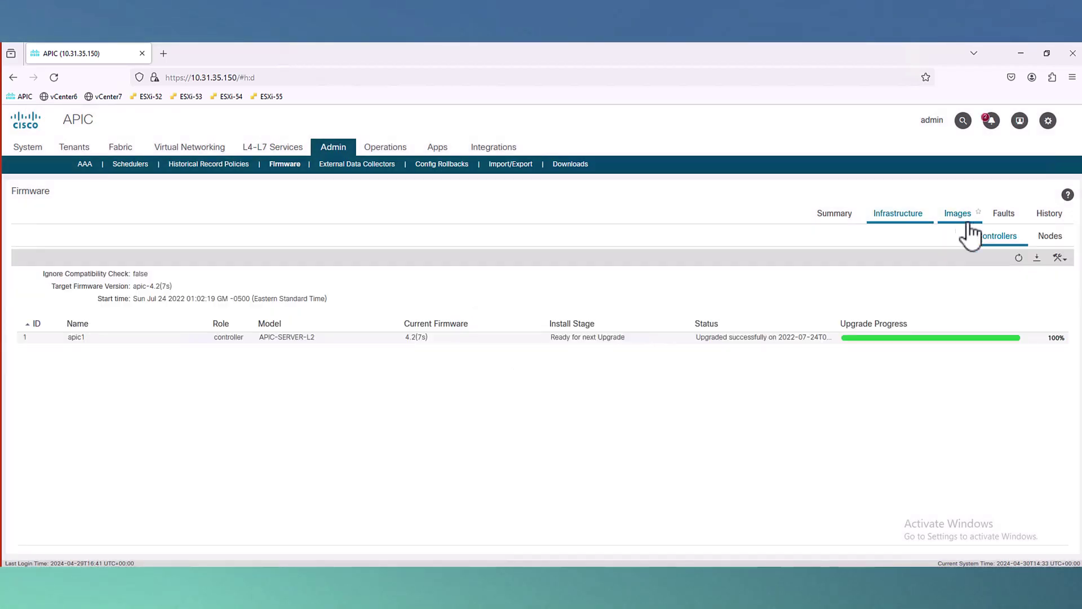
pyautogui.click(962, 220)
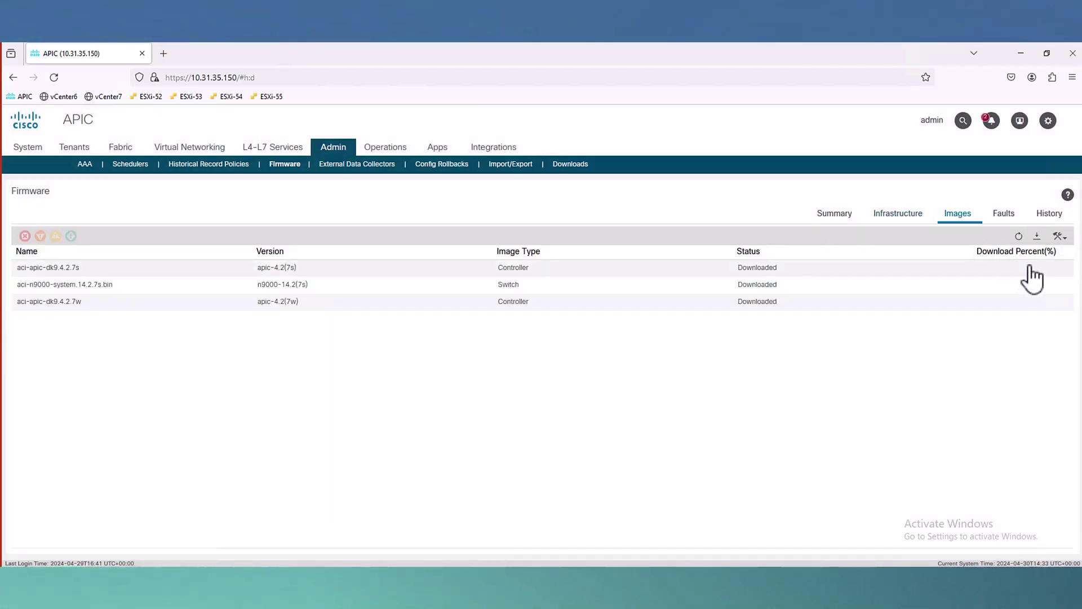
pyautogui.click(1018, 235)
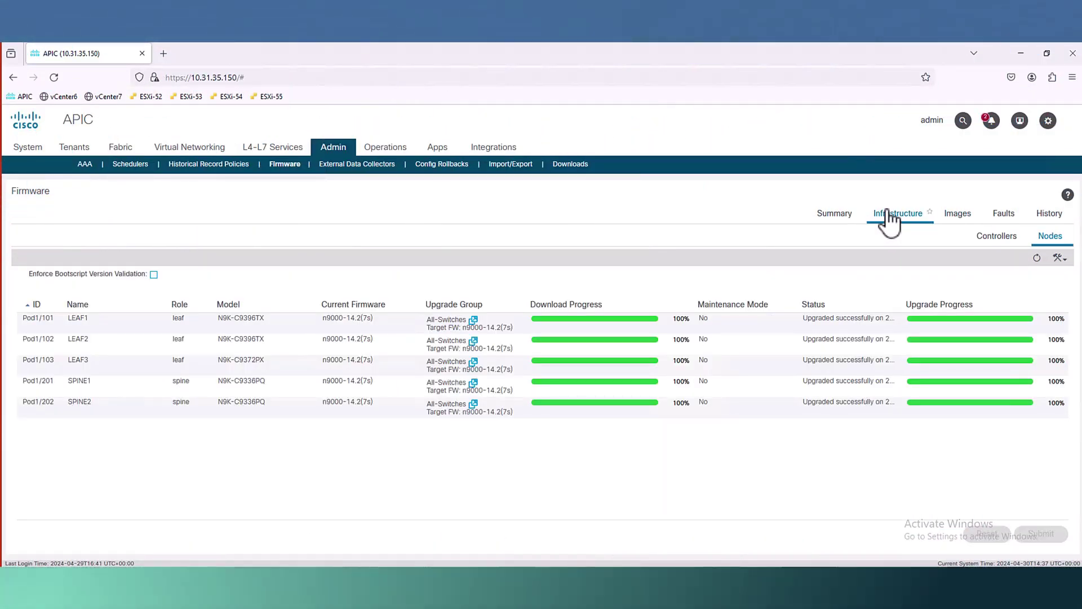
# - Schedule a controller upgrade to apic-4.2(7w) starting now and submit it
pyautogui.click(993, 242)
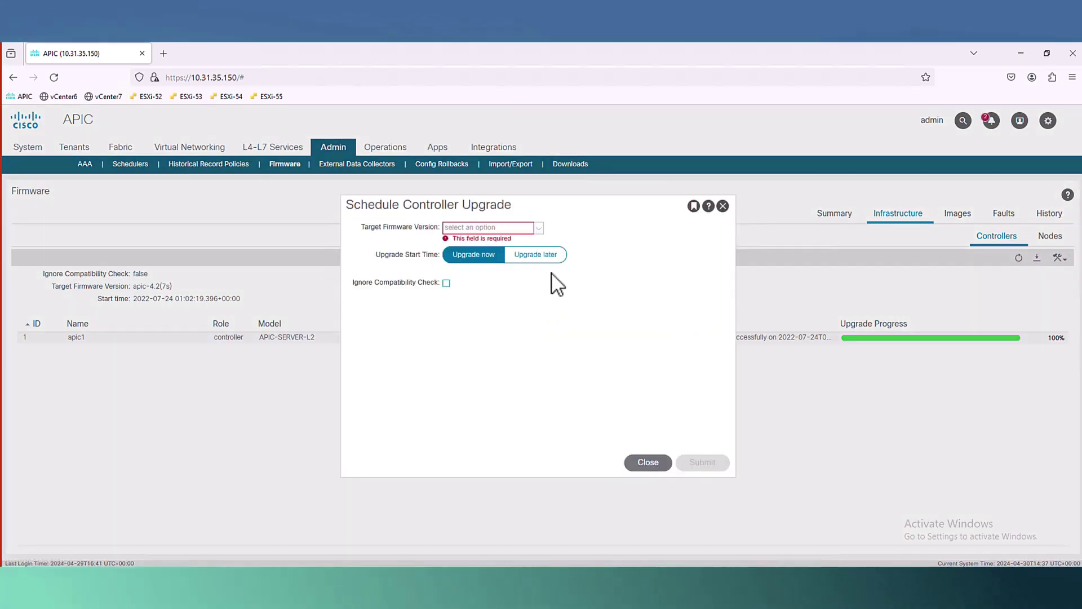
pyautogui.click(539, 227)
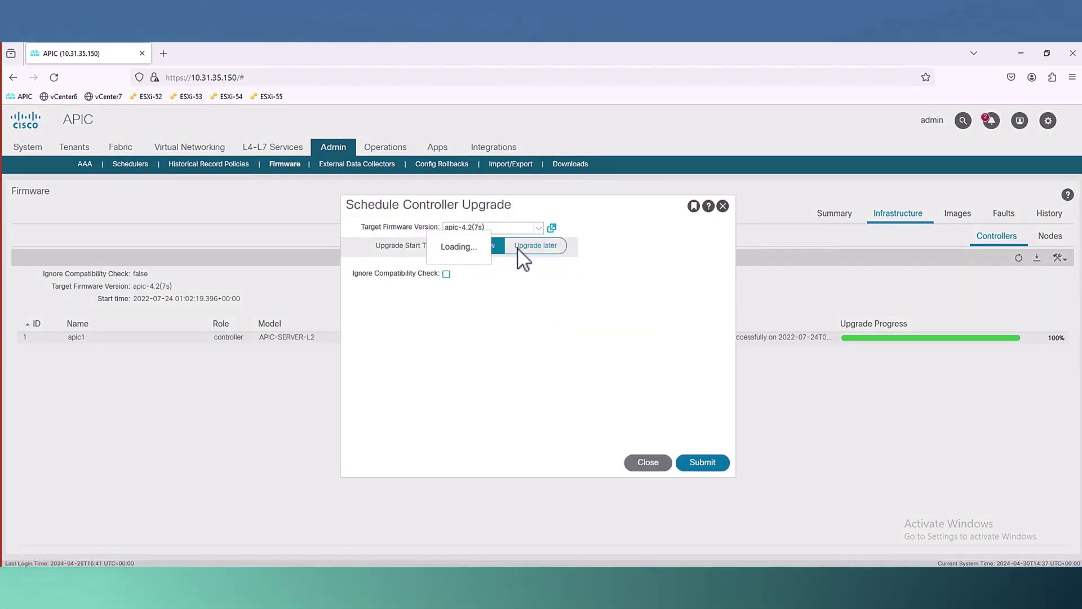
pyautogui.click(540, 230)
pyautogui.click(539, 229)
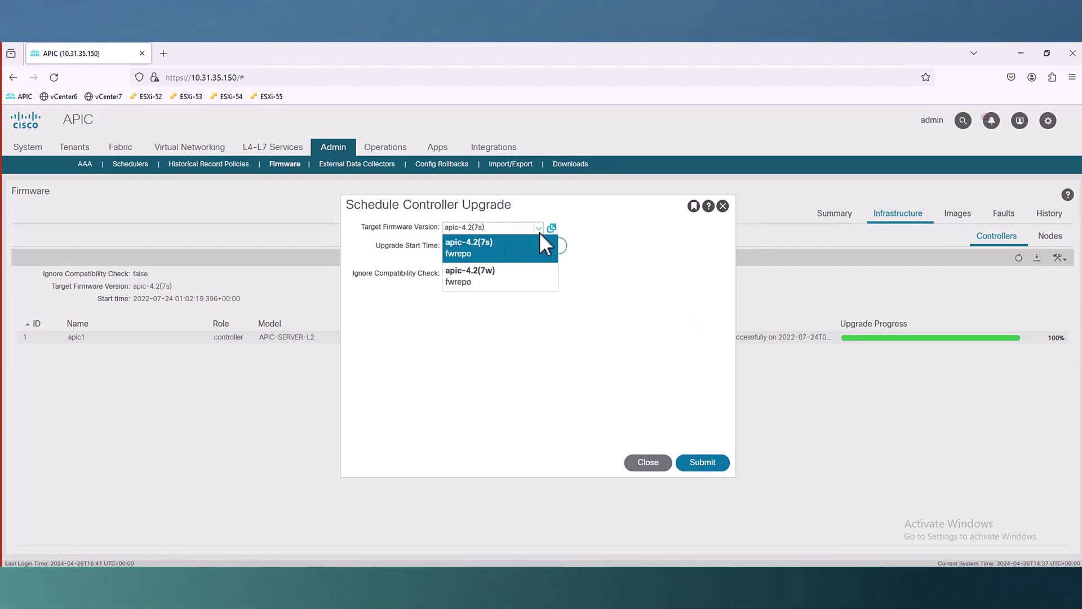
pyautogui.click(461, 280)
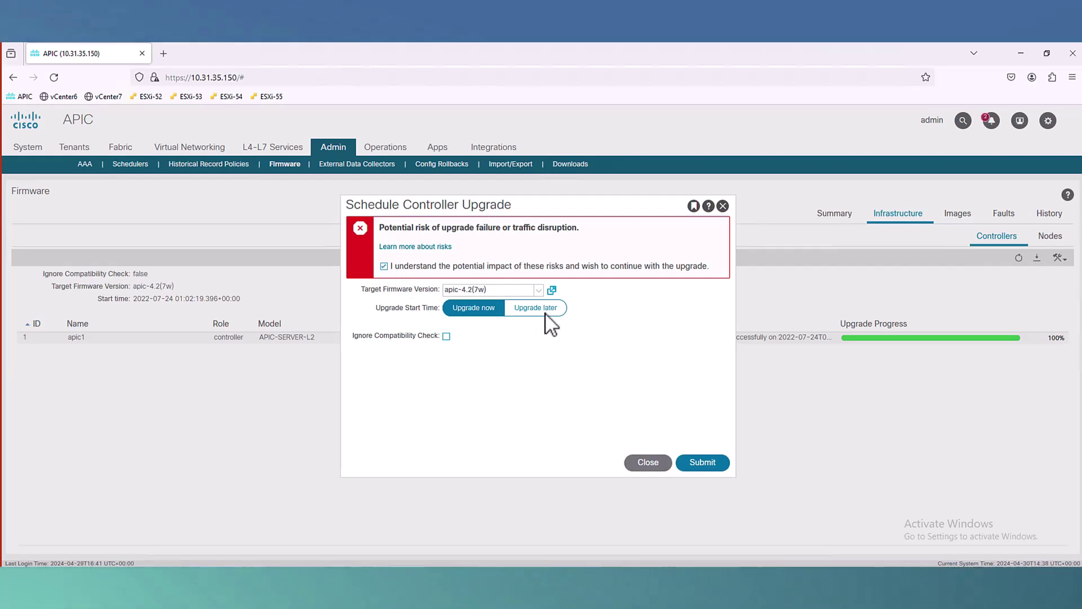
pyautogui.click(703, 463)
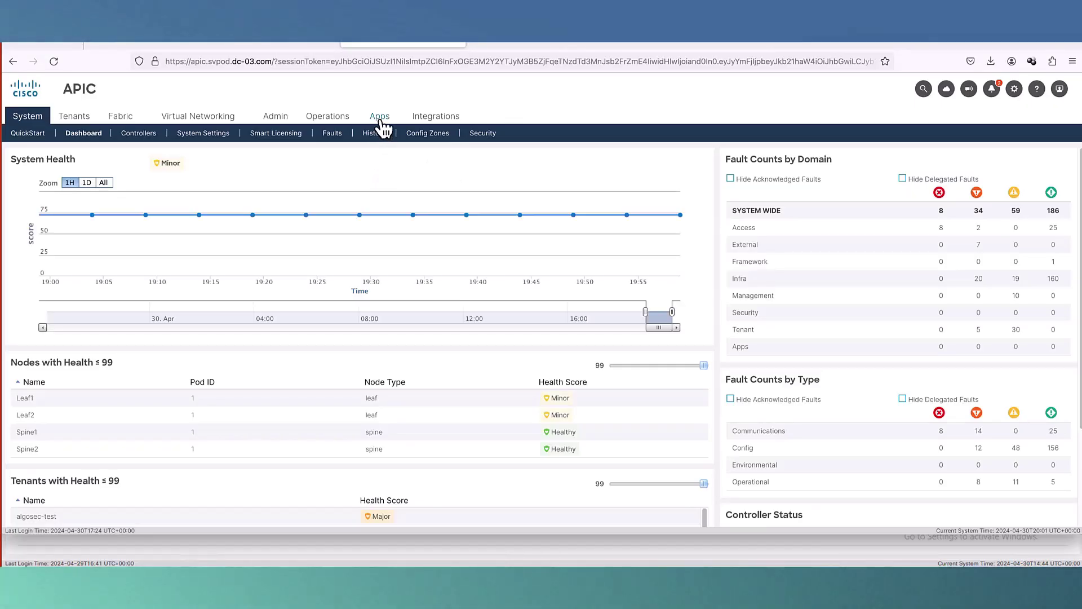
# - Review the firmware Dashboard and Controllers pages, then list the five stored images
pyautogui.click(273, 118)
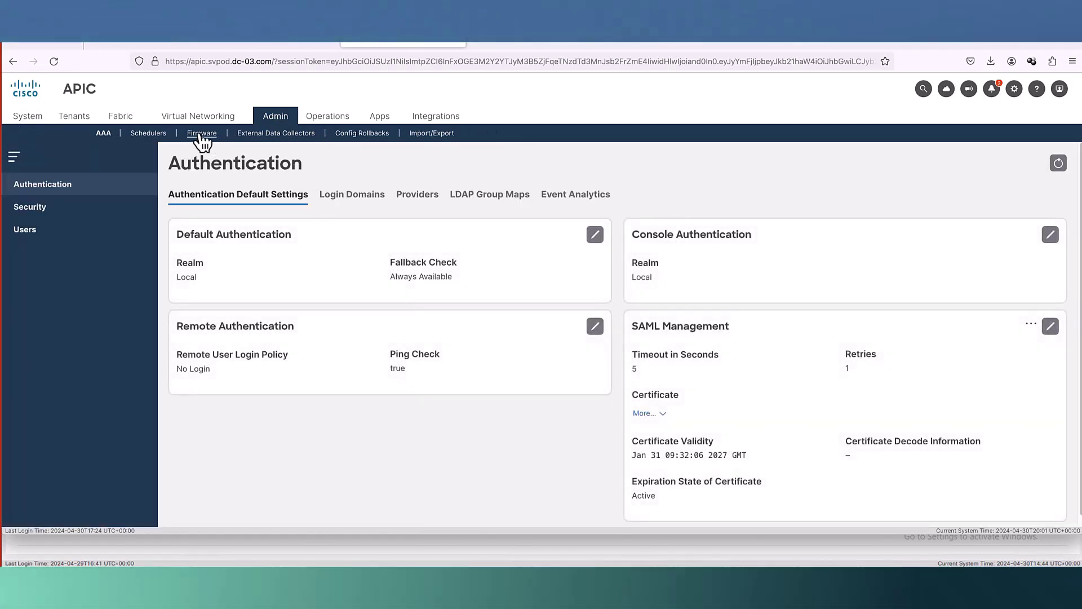
pyautogui.click(201, 135)
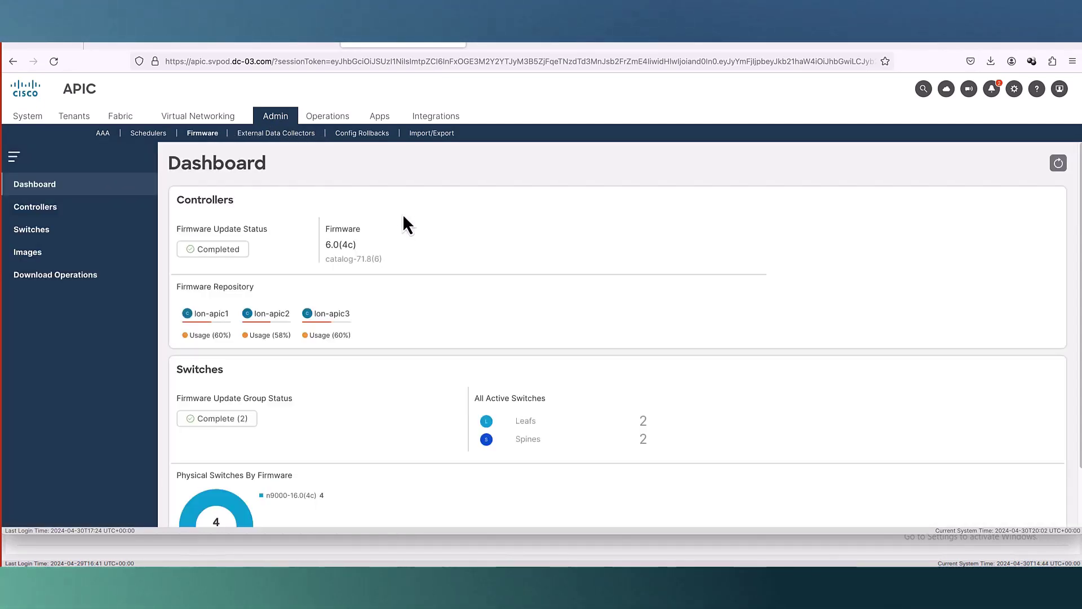
pyautogui.scroll(-2, 404, 219)
pyautogui.scroll(2, 404, 219)
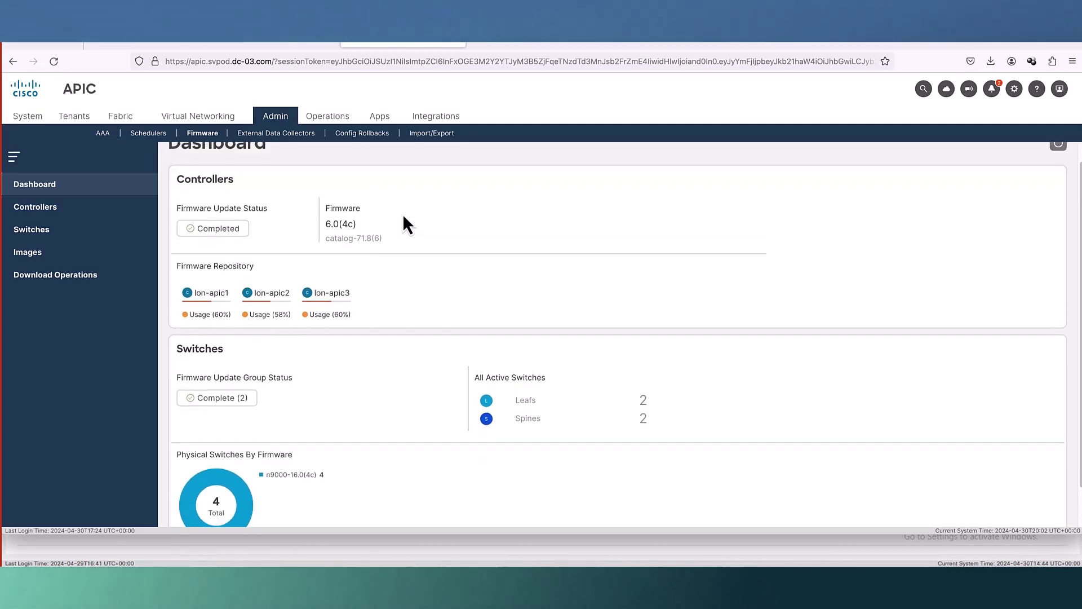
pyautogui.click(36, 212)
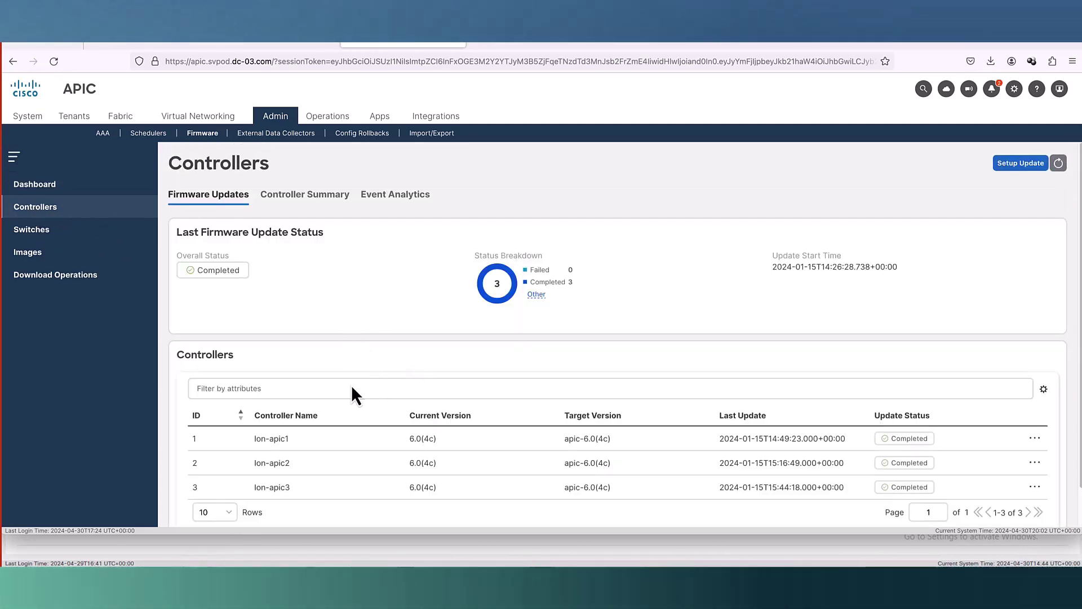
pyautogui.click(49, 256)
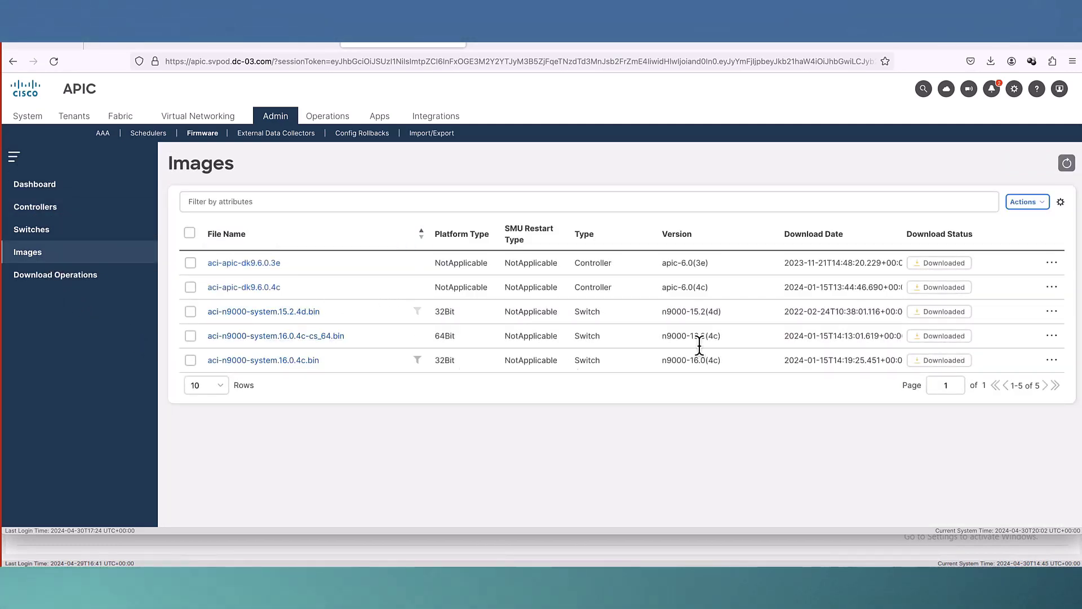
# - Start Add Firmware with a Local source, then cancel without adding an image
pyautogui.click(1025, 202)
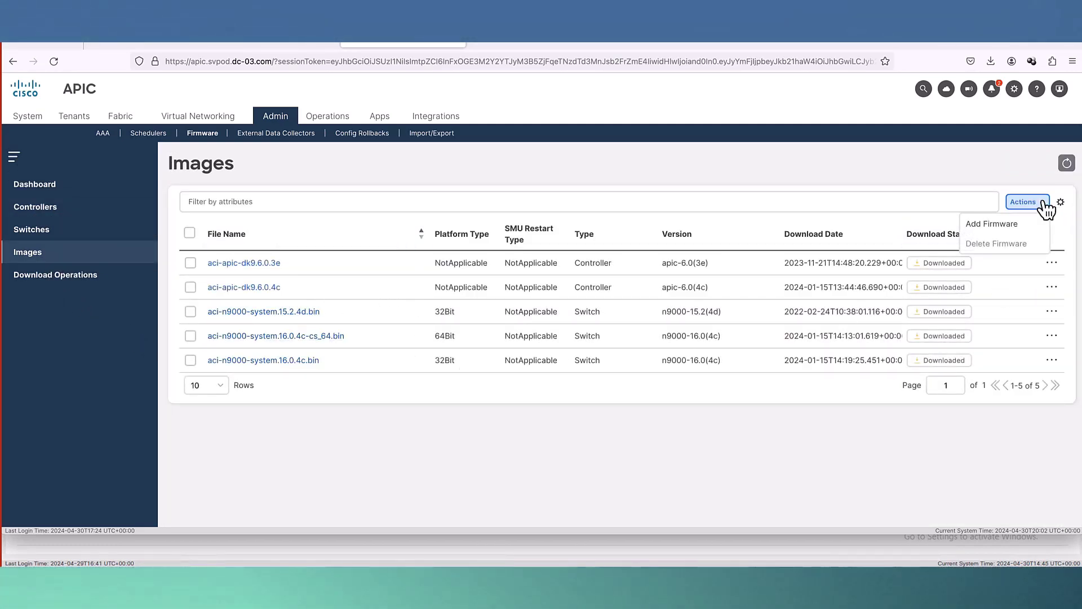
pyautogui.click(1009, 221)
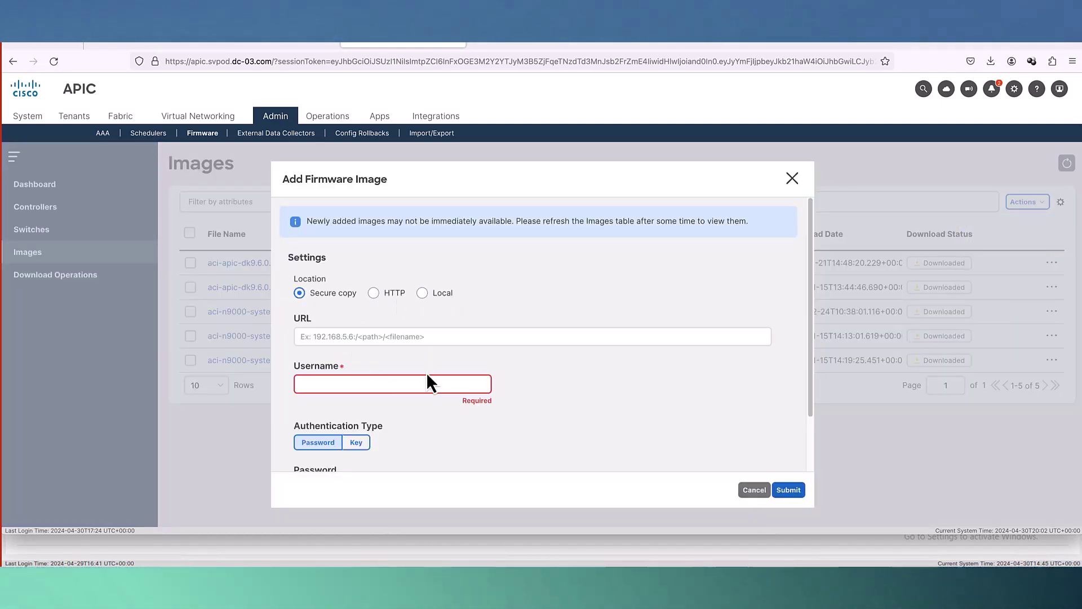
pyautogui.click(422, 293)
pyautogui.click(326, 380)
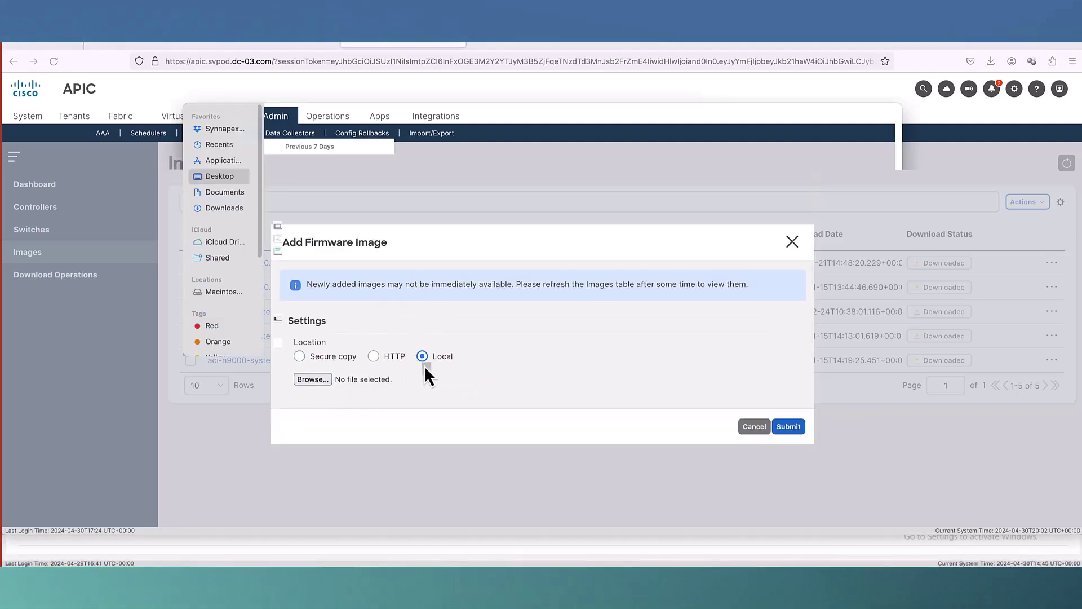
pyautogui.click(821, 340)
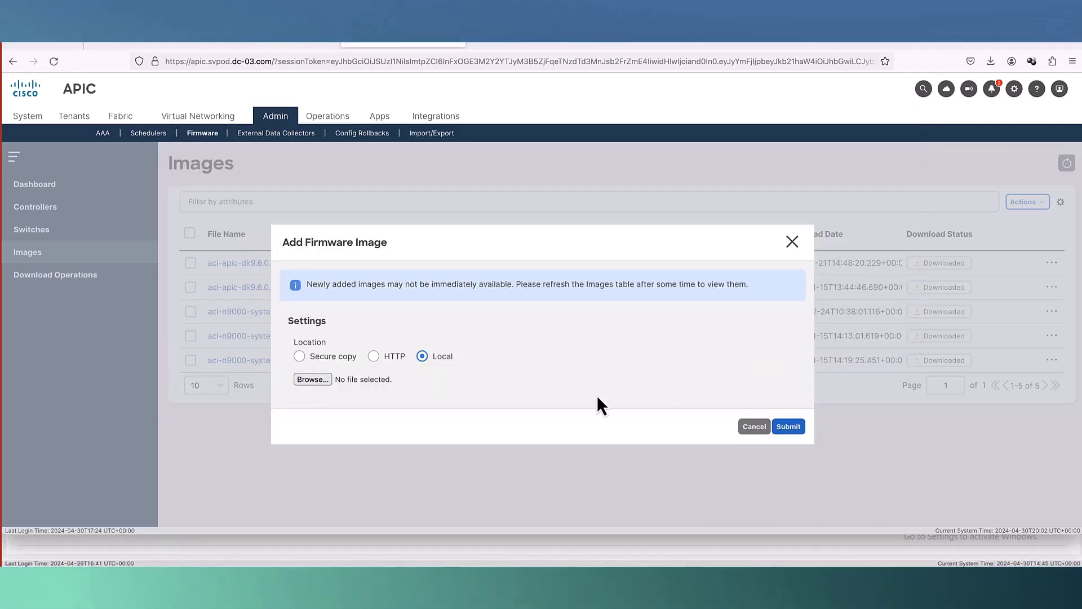
pyautogui.click(755, 427)
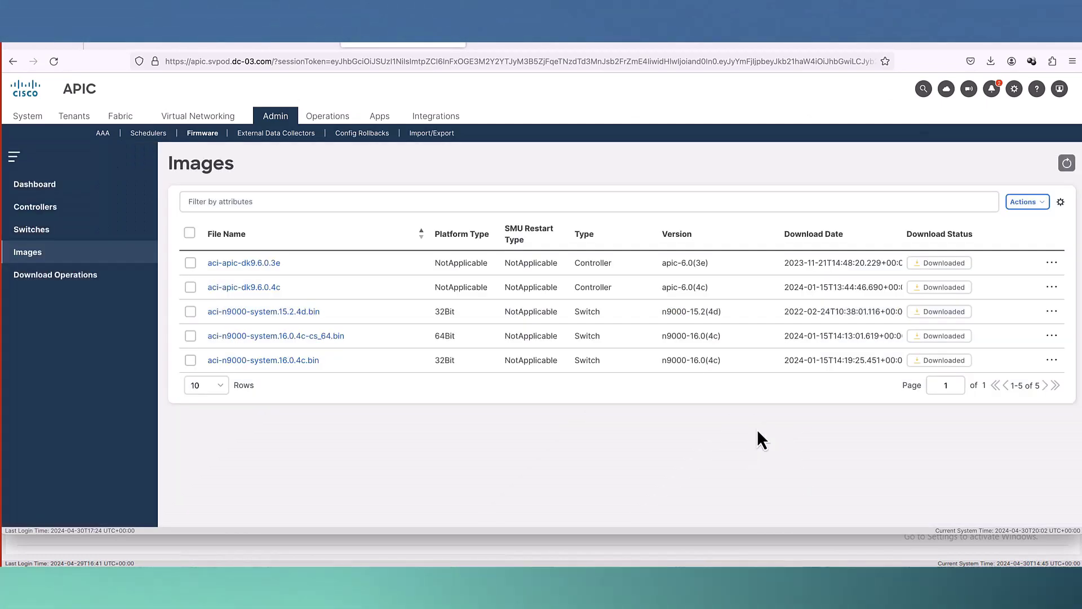
# - Pick apic-6.0(4c) in the controller firmware update wizard and follow the Support Matrix link
pyautogui.click(45, 213)
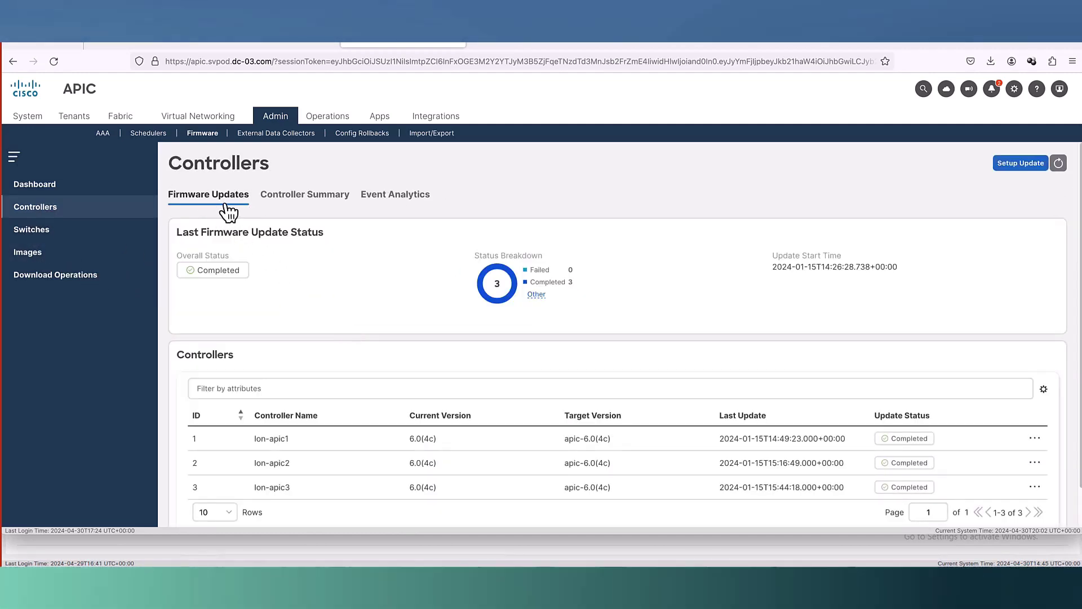
pyautogui.click(1020, 165)
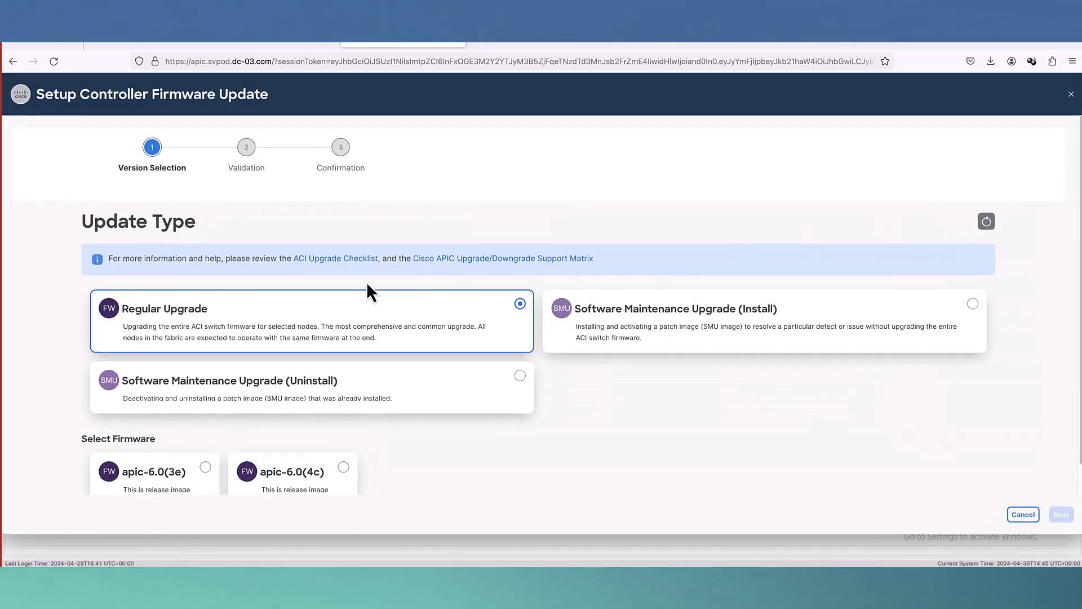
pyautogui.scroll(-1, 366, 285)
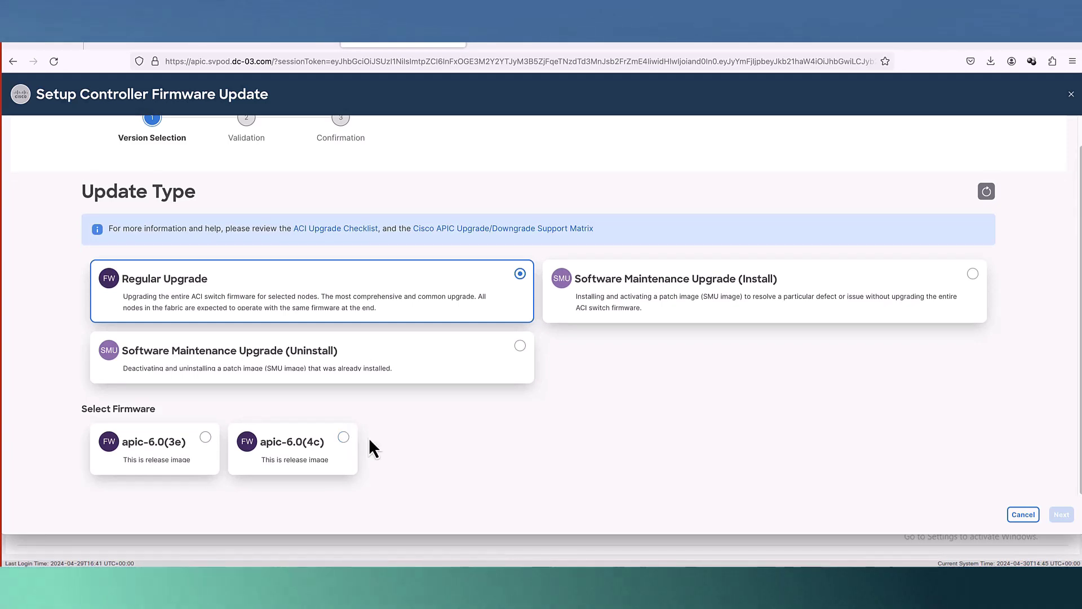
pyautogui.click(343, 437)
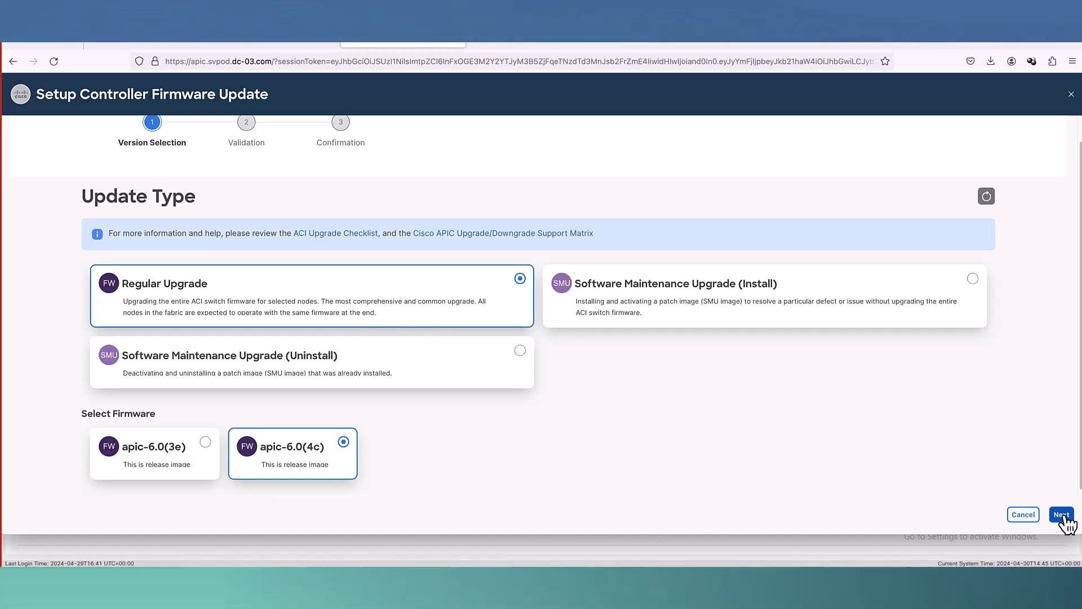
pyautogui.click(537, 237)
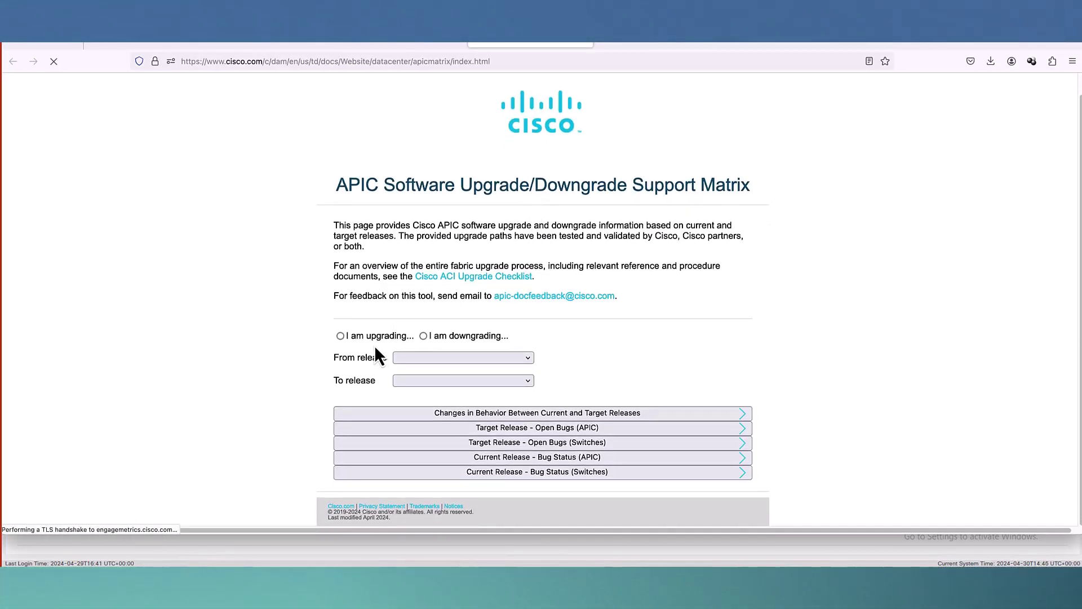
# - Set the matrix to upgrading from release 4.2(7) to release 6.0(5)
pyautogui.click(345, 336)
pyautogui.click(444, 379)
pyautogui.scroll(-2, 456, 248)
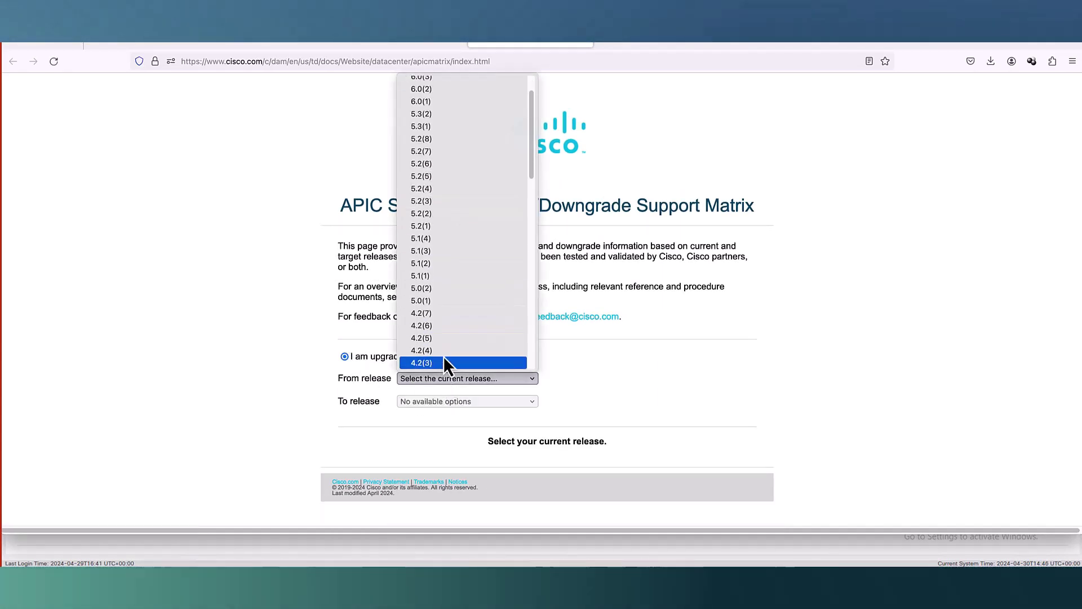
pyautogui.scroll(-1, 441, 327)
pyautogui.click(444, 313)
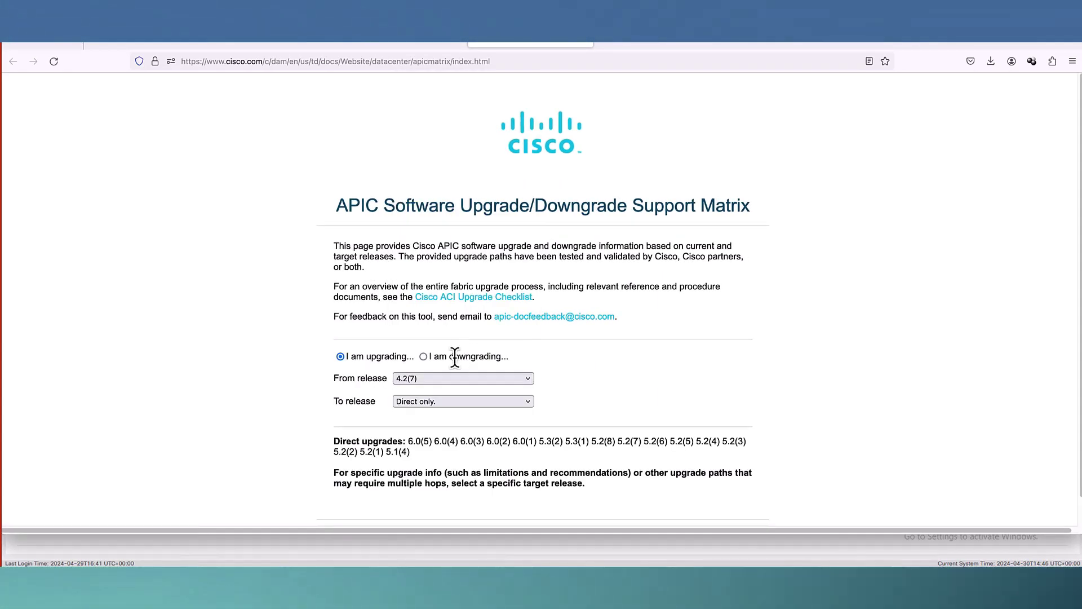
pyautogui.click(455, 403)
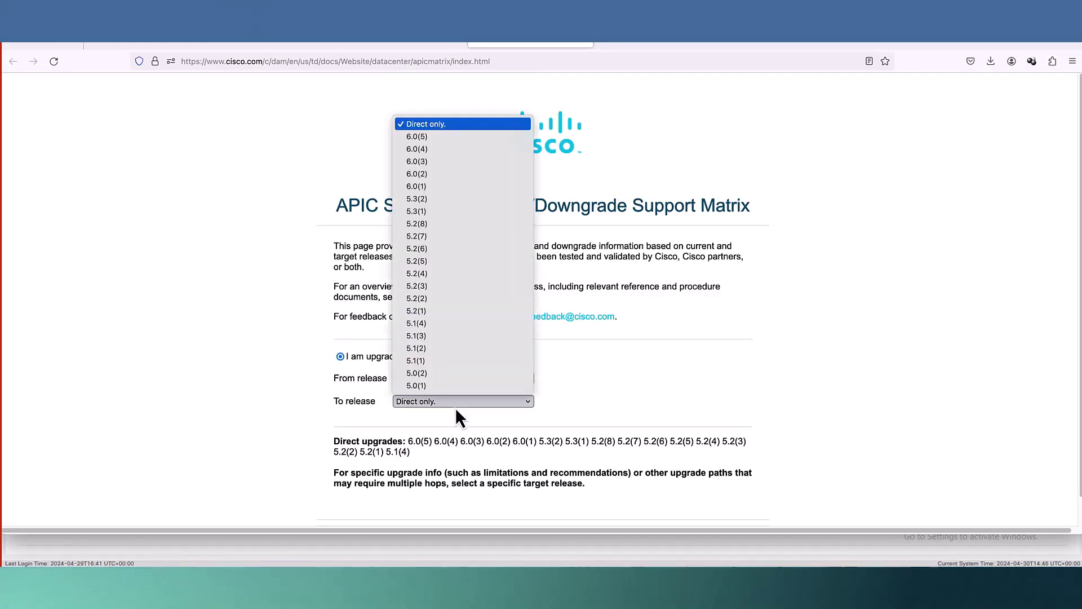
pyautogui.click(452, 136)
# - Read the results, highlighting the direct upgrade path and recommended 16.0(5) switch version
pyautogui.scroll(-10, 524, 374)
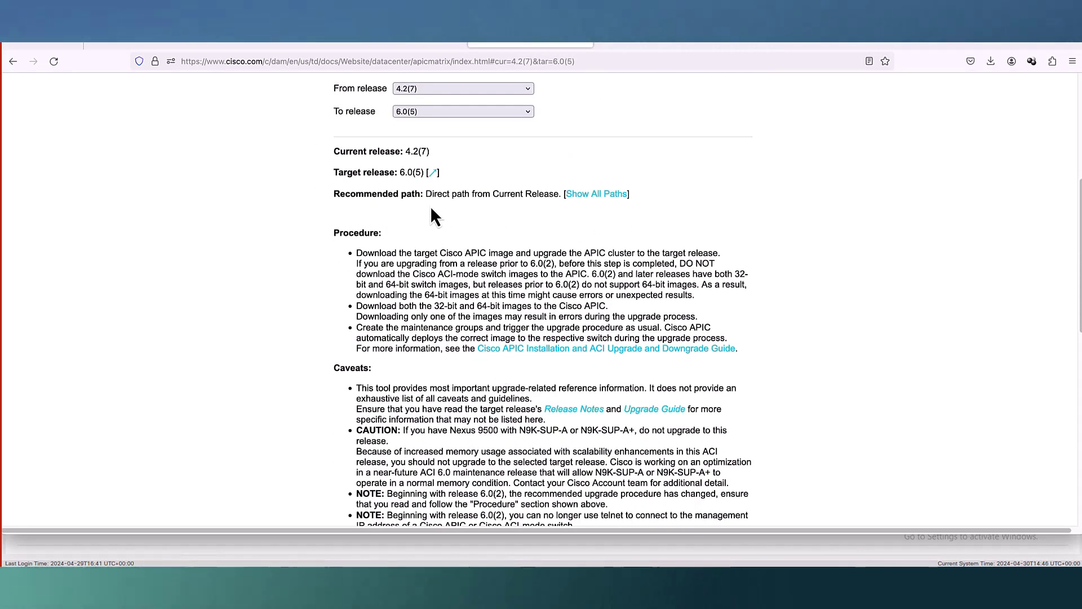
pyautogui.moveTo(430, 198); pyautogui.dragTo(539, 197)
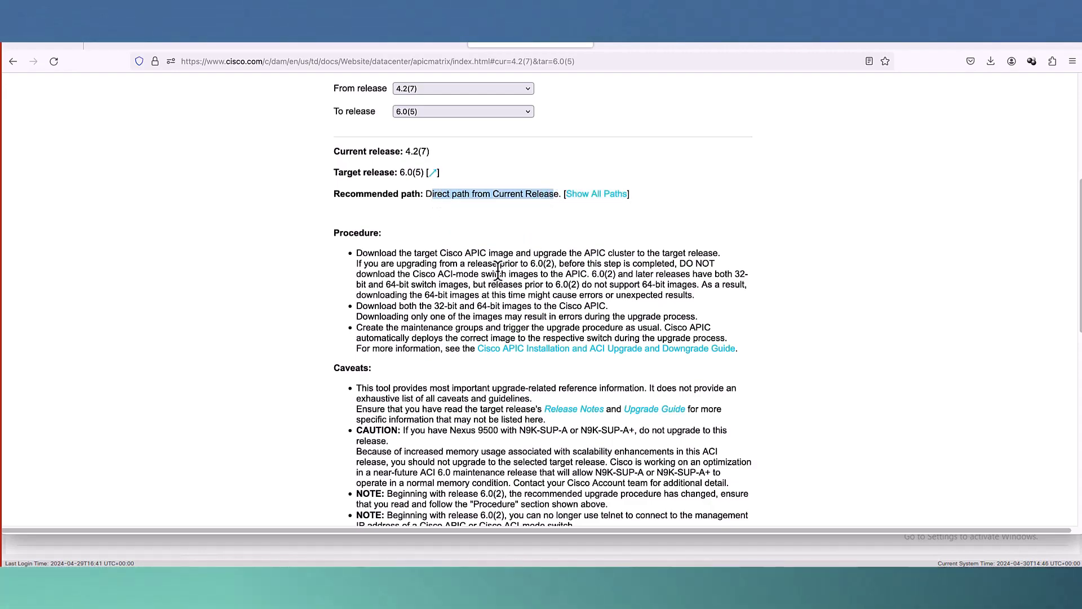
pyautogui.scroll(-9, 485, 324)
pyautogui.scroll(-7, 486, 320)
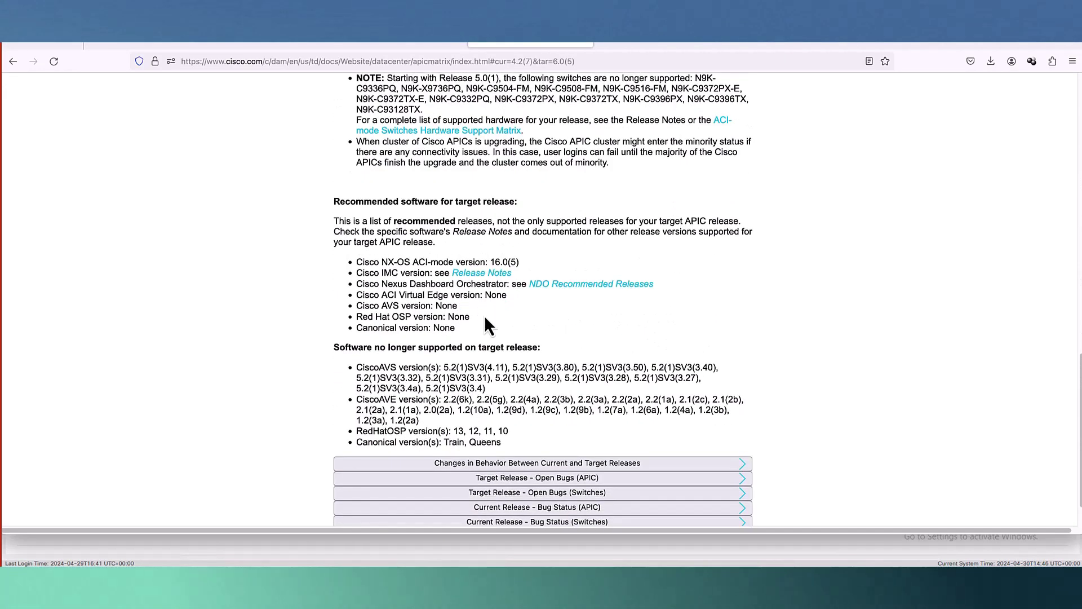
pyautogui.scroll(-2, 486, 318)
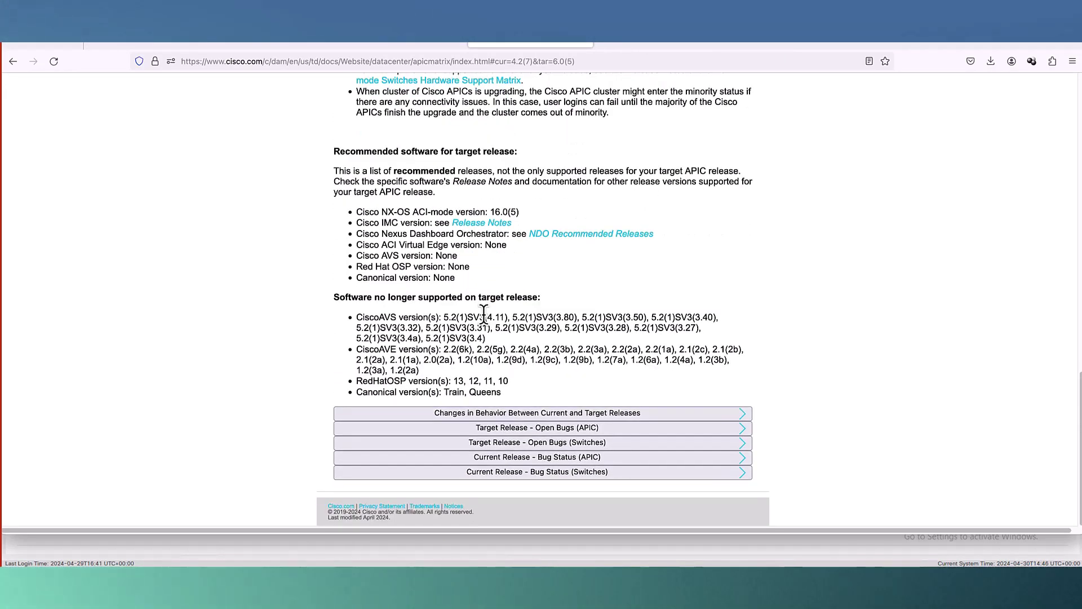
pyautogui.scroll(15, 484, 313)
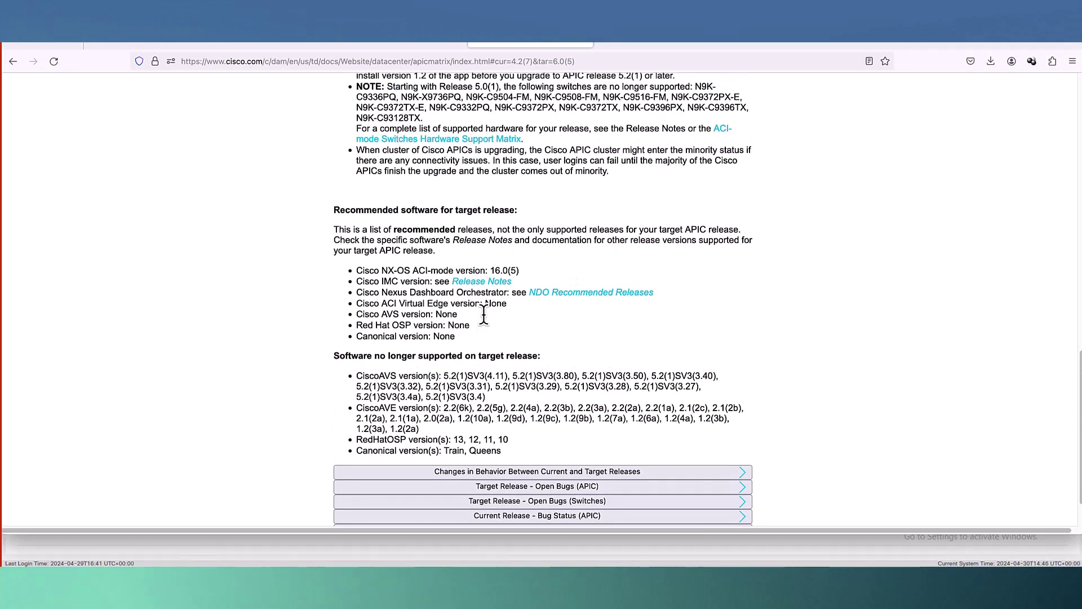
pyautogui.scroll(11, 478, 213)
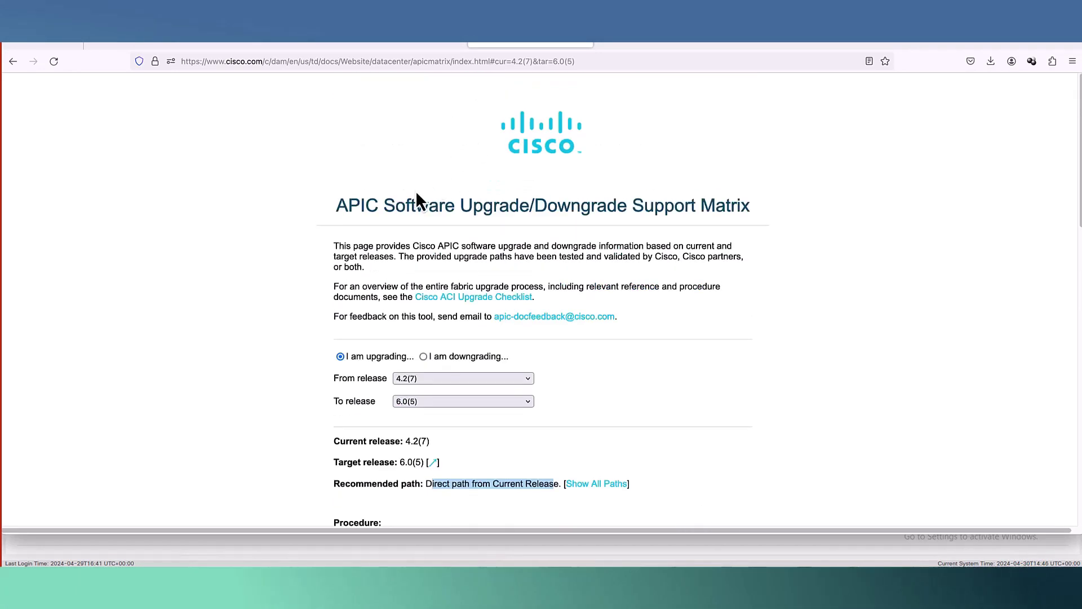
pyautogui.moveTo(341, 205); pyautogui.dragTo(774, 223)
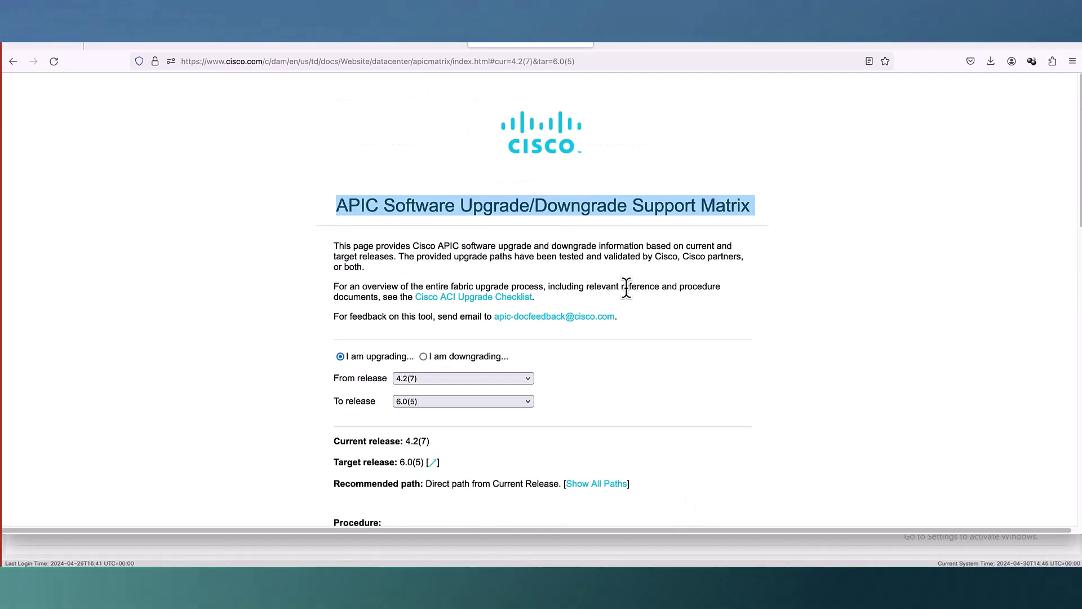
# - Back in the APIC firmware update wizard, advance to run the validation checks
pyautogui.click(411, 45)
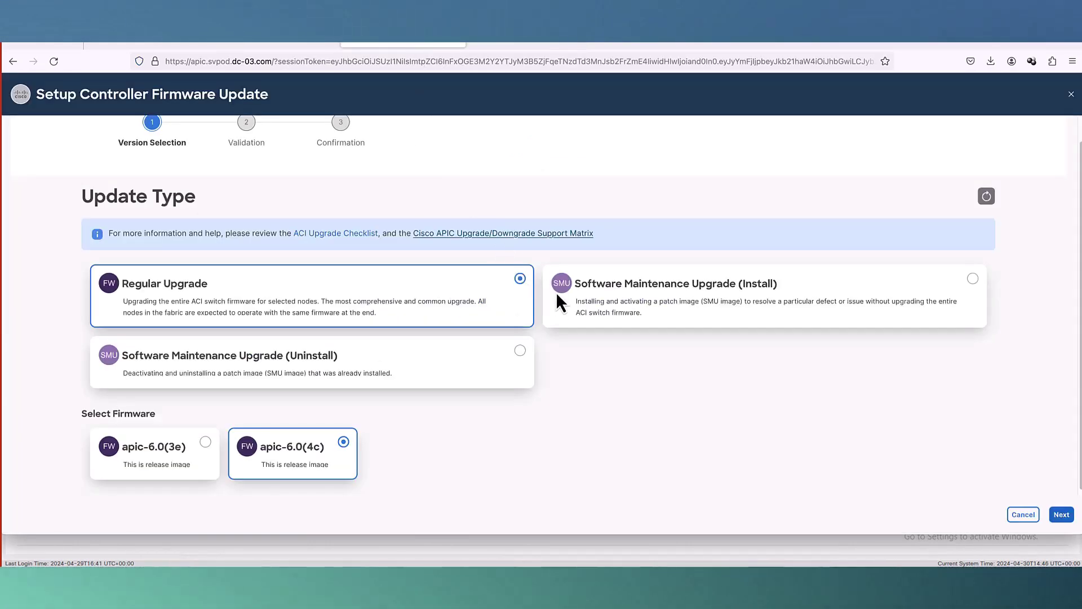
pyautogui.click(1062, 514)
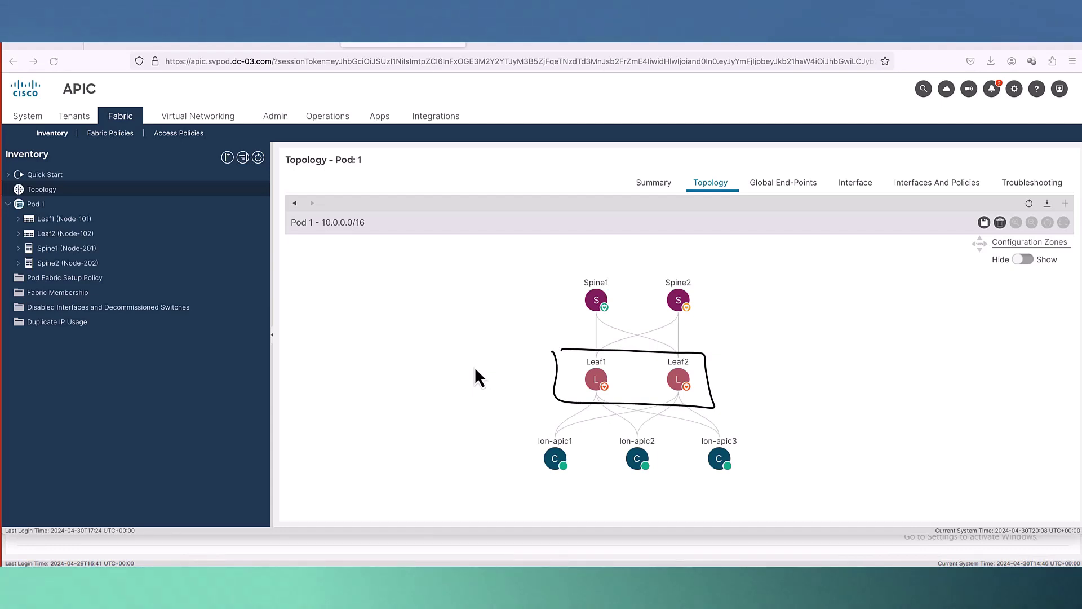
# - Label Leaf1/Leaf2 as VPC, write ODD = Leaf1 Spine1, and hatch those two nodes
pyautogui.moveTo(473, 361); pyautogui.dragTo(520, 377)
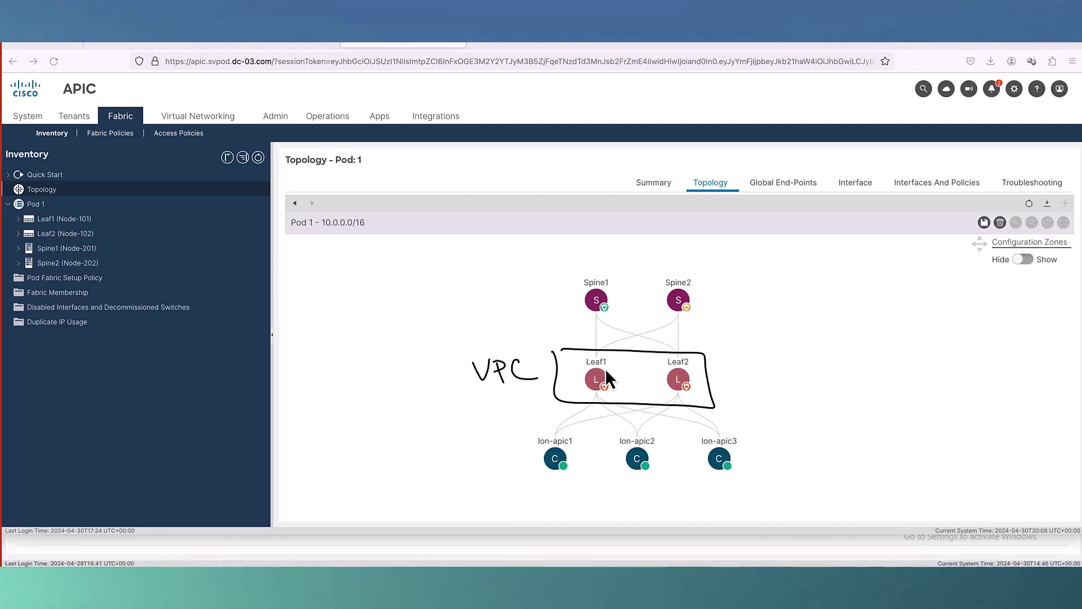
pyautogui.moveTo(872, 299)
pyautogui.mouseDown()
pyautogui.moveTo(914, 306)
pyautogui.moveTo(916, 326)
pyautogui.mouseUp()
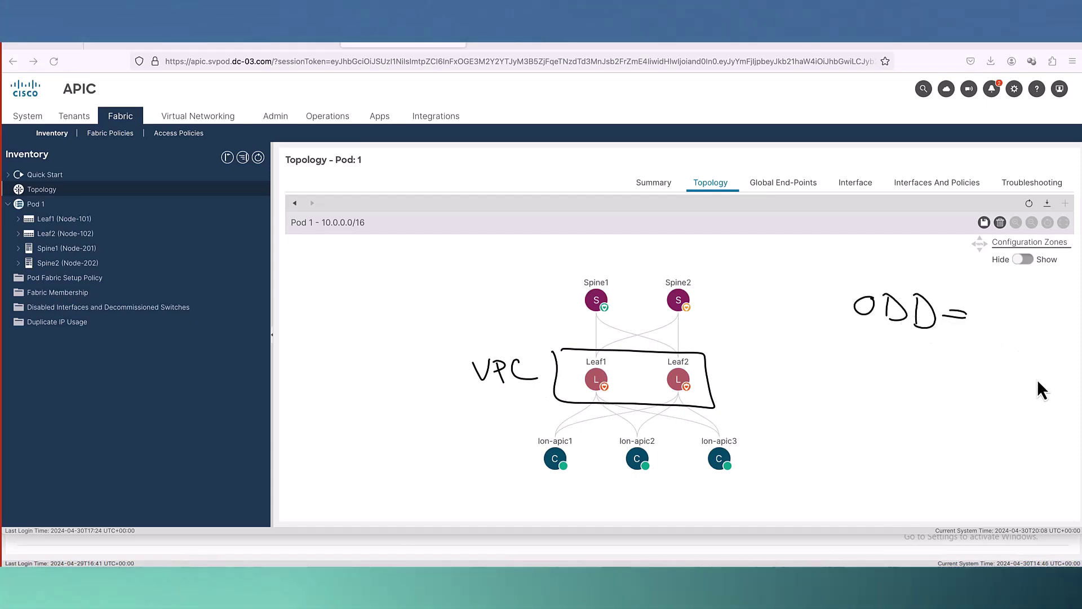
pyautogui.moveTo(990, 299); pyautogui.dragTo(983, 319)
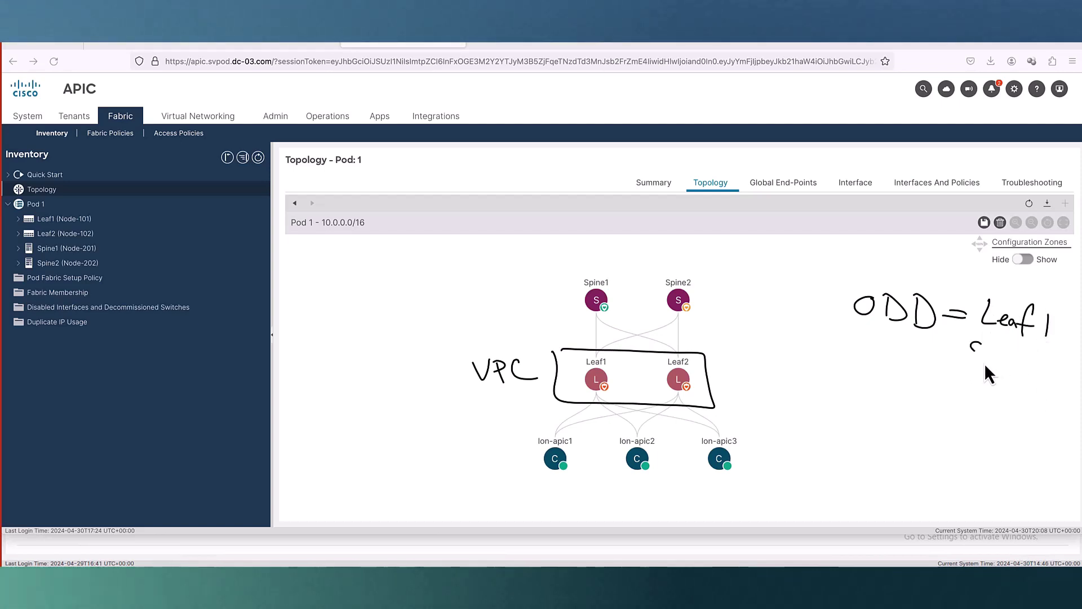
pyautogui.moveTo(1027, 372); pyautogui.dragTo(1028, 377)
pyautogui.moveTo(1041, 359); pyautogui.dragTo(1039, 381)
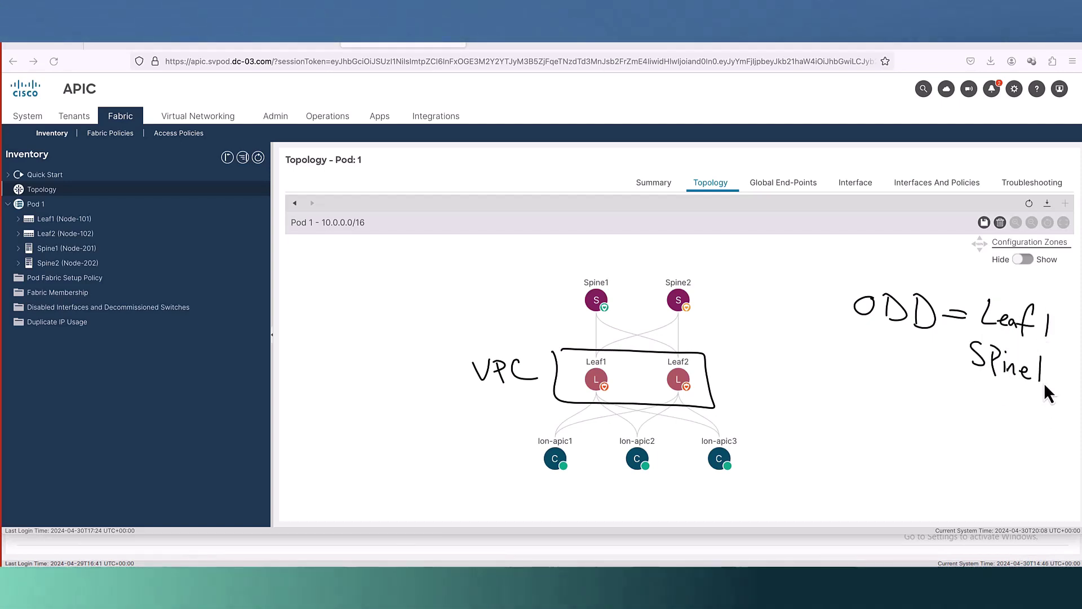
pyautogui.moveTo(593, 289)
pyautogui.mouseDown()
pyautogui.moveTo(581, 309)
pyautogui.moveTo(610, 302)
pyautogui.mouseUp()
pyautogui.moveTo(589, 365); pyautogui.dragTo(597, 385)
pyautogui.moveTo(576, 371); pyautogui.dragTo(593, 388)
pyautogui.moveTo(572, 375); pyautogui.dragTo(587, 383)
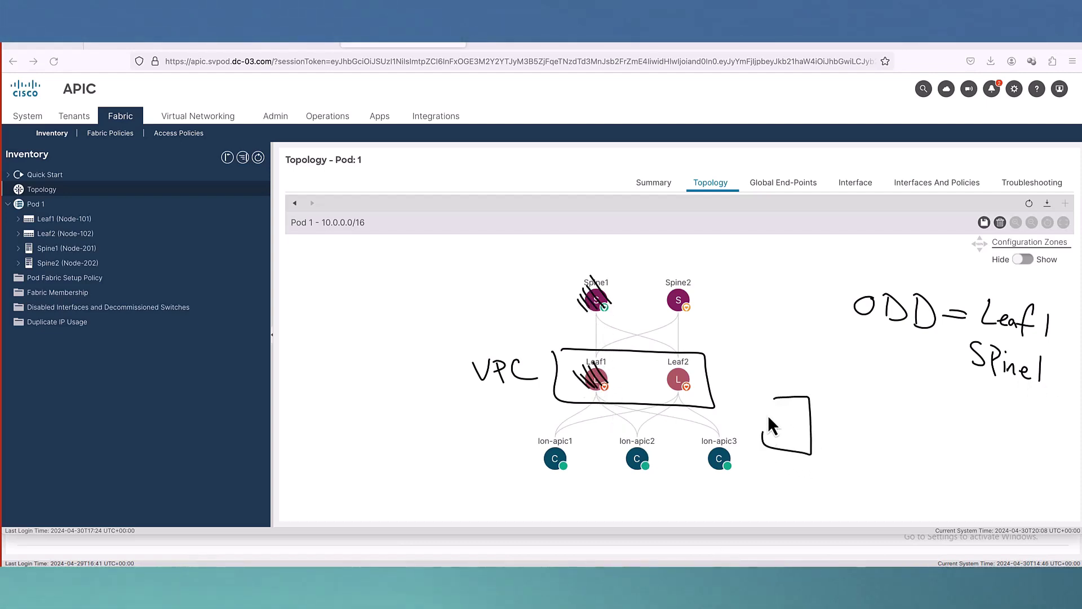
# - Sketch a server dual-attached to Leaf1 and Leaf2, marking the Leaf1 link down
pyautogui.moveTo(788, 426)
pyautogui.mouseDown()
pyautogui.moveTo(783, 435)
pyautogui.moveTo(741, 399)
pyautogui.moveTo(681, 376)
pyautogui.mouseUp()
pyautogui.moveTo(777, 422); pyautogui.dragTo(603, 392)
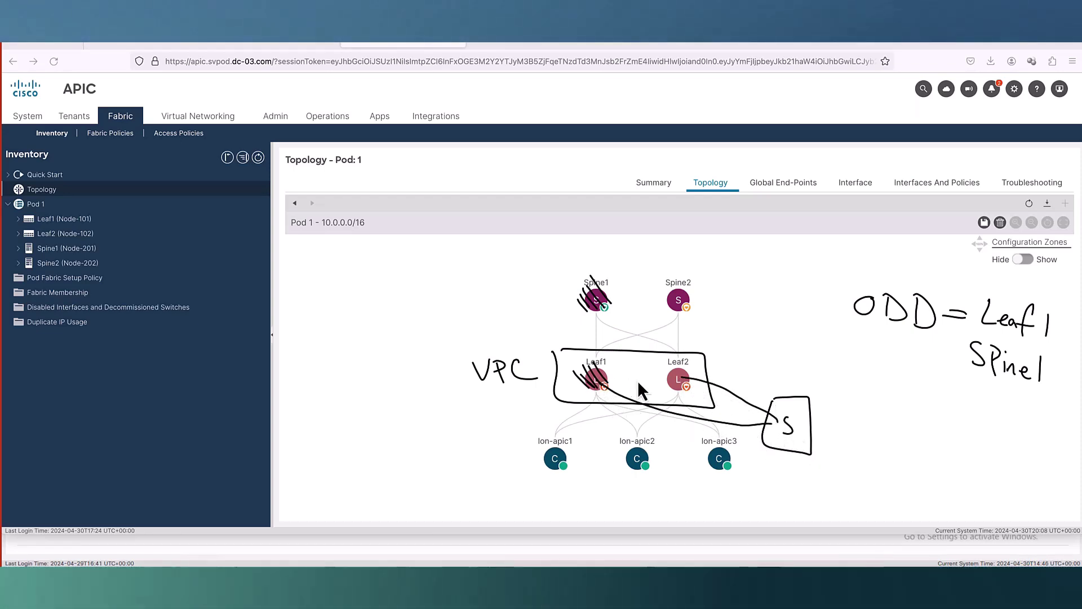
pyautogui.moveTo(742, 427)
pyautogui.mouseDown()
pyautogui.moveTo(673, 416)
pyautogui.moveTo(705, 419)
pyautogui.mouseUp()
pyautogui.moveTo(781, 427)
pyautogui.mouseDown()
pyautogui.moveTo(677, 377)
pyautogui.moveTo(678, 303)
pyautogui.mouseUp()
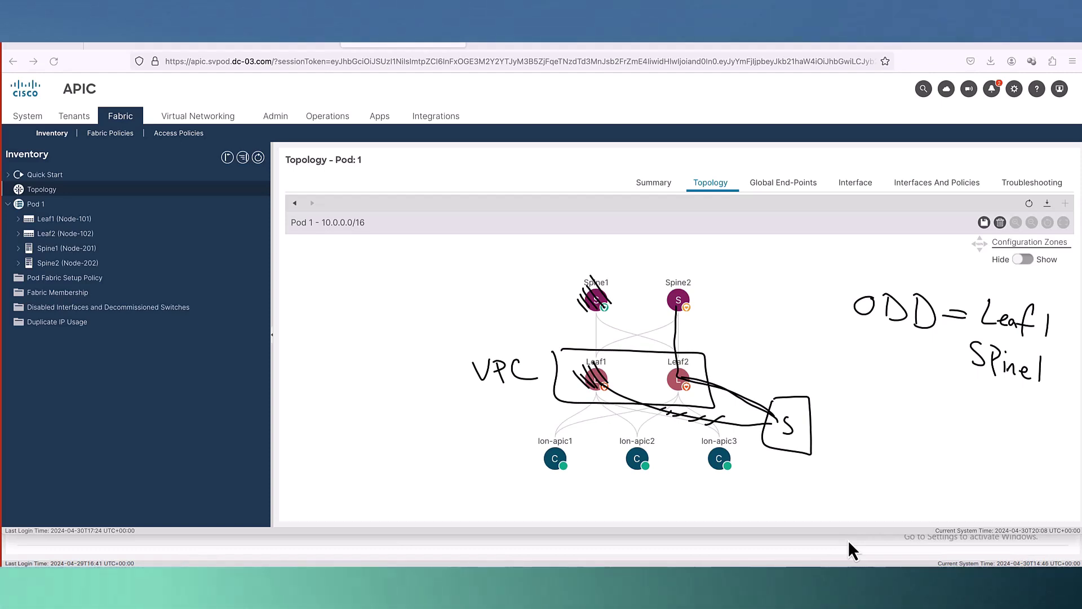
# - Clear the earlier ink, write Even, and box and hatch Leaf2 and Spine2
pyautogui.press('Escape')
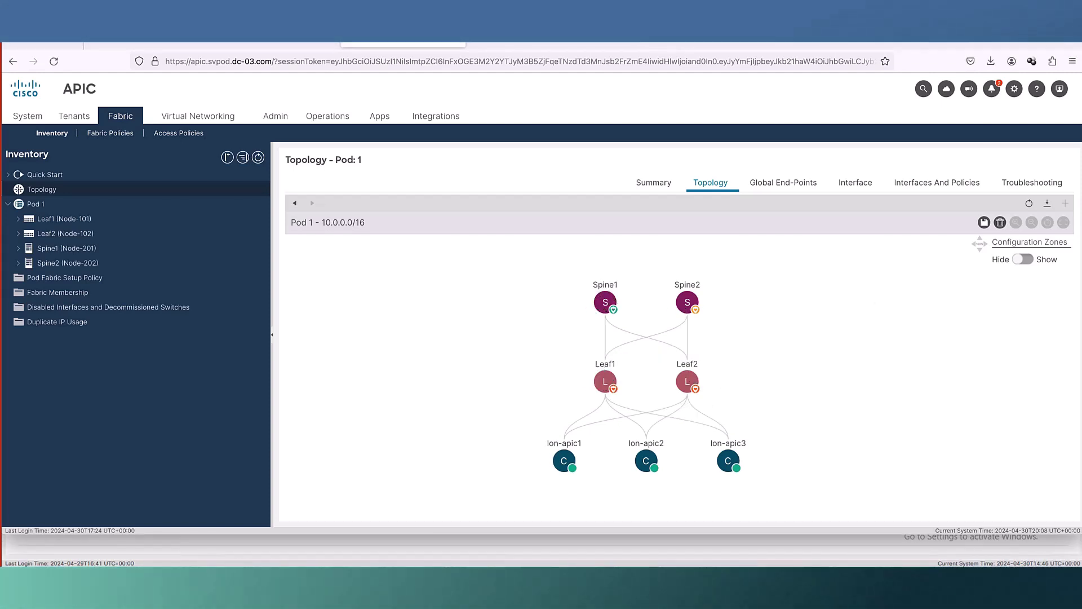
pyautogui.hotkey('ctrl', 'shift', 'd')
pyautogui.click(1075, 180)
pyautogui.moveTo(953, 281); pyautogui.dragTo(945, 292)
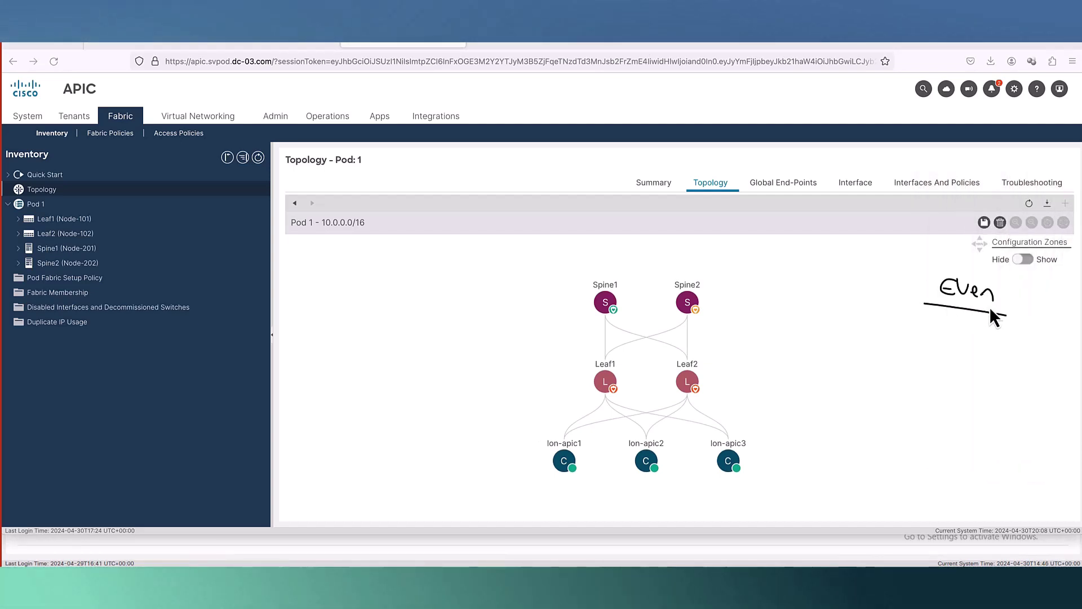
pyautogui.moveTo(681, 371)
pyautogui.mouseDown()
pyautogui.moveTo(706, 377)
pyautogui.moveTo(716, 362)
pyautogui.mouseUp()
pyautogui.moveTo(677, 269); pyautogui.dragTo(667, 272)
pyautogui.moveTo(665, 349); pyautogui.dragTo(697, 381)
pyautogui.moveTo(702, 272); pyautogui.dragTo(708, 294)
pyautogui.moveTo(686, 280); pyautogui.dragTo(683, 307)
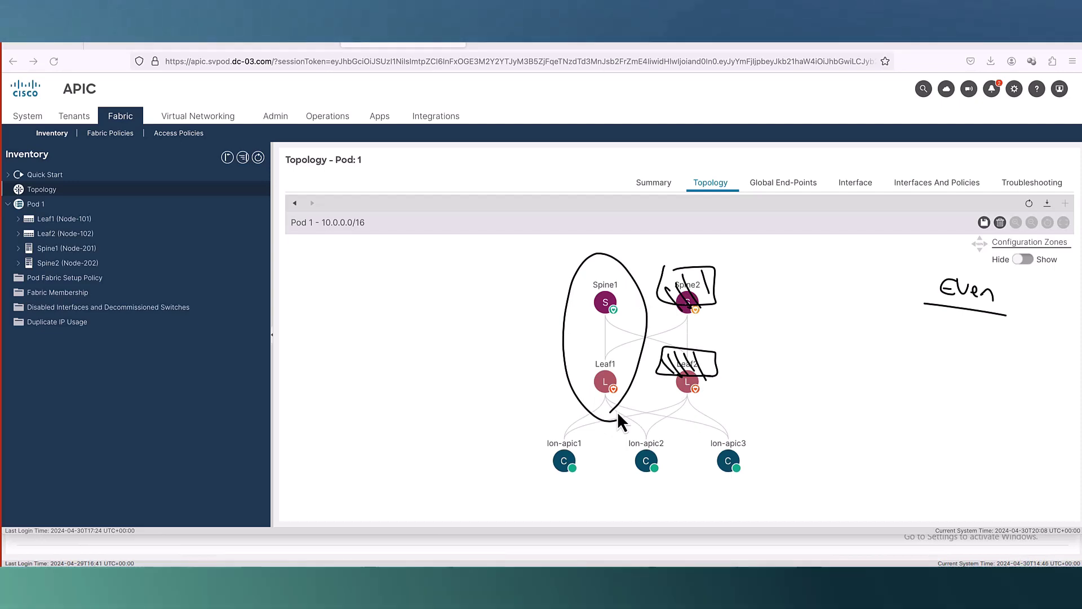
# - Clear the EVEN sketches and draw a labelled single-attached device linked toward the spines
pyautogui.press('Escape')
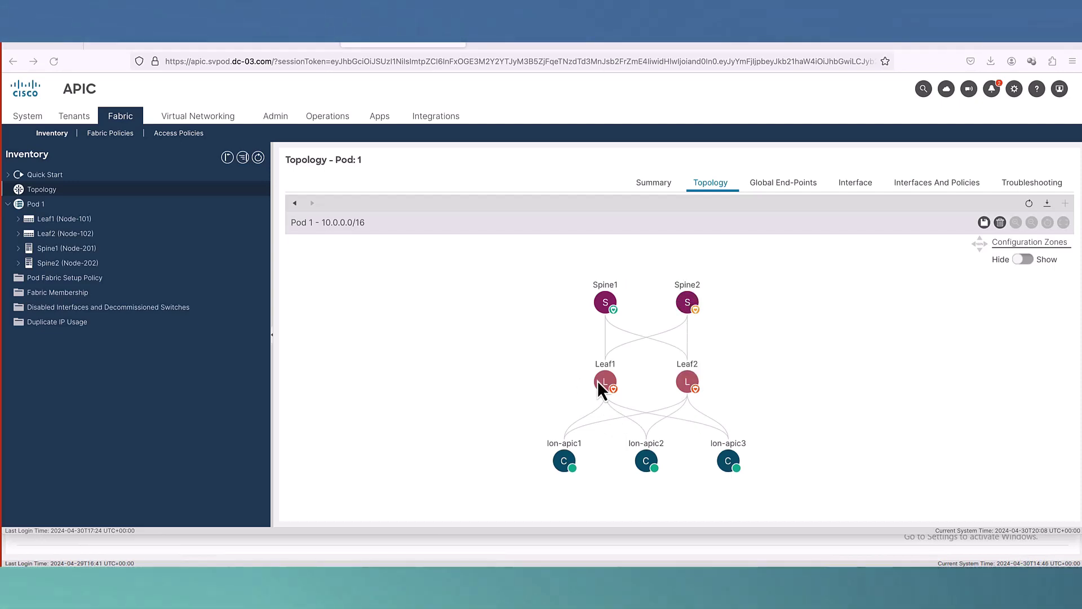
pyautogui.moveTo(538, 376)
pyautogui.mouseDown()
pyautogui.moveTo(546, 383)
pyautogui.moveTo(567, 352)
pyautogui.mouseUp()
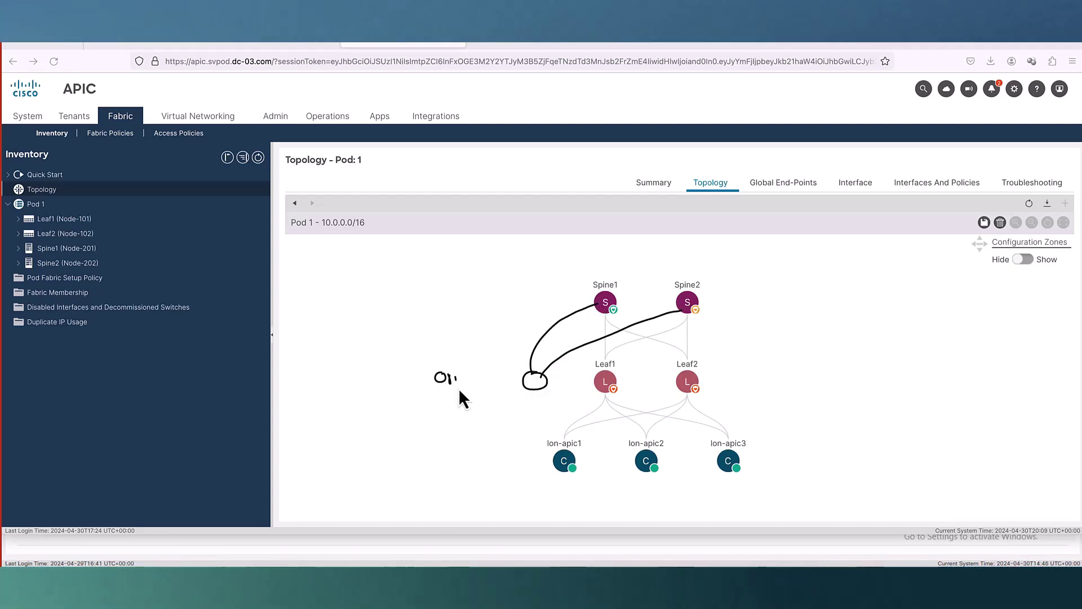
pyautogui.moveTo(468, 377)
pyautogui.mouseDown()
pyautogui.moveTo(508, 428)
pyautogui.moveTo(485, 417)
pyautogui.moveTo(528, 389)
pyautogui.mouseUp()
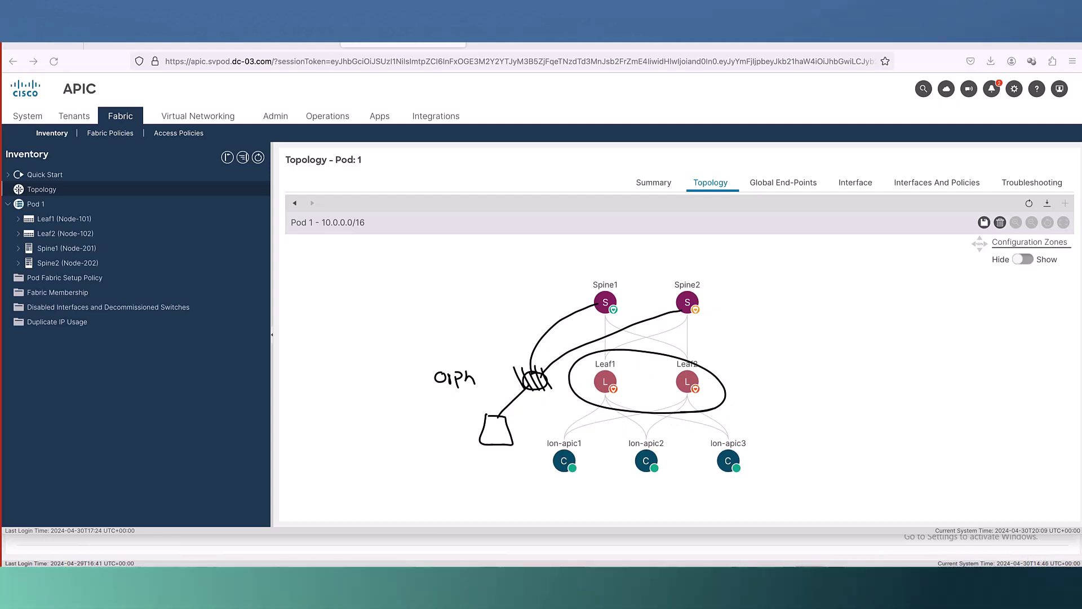
# - Schedule a new node upgrade group named ODD targeting n9000-14.2(7w), with Start Time Now
pyautogui.press('Escape')
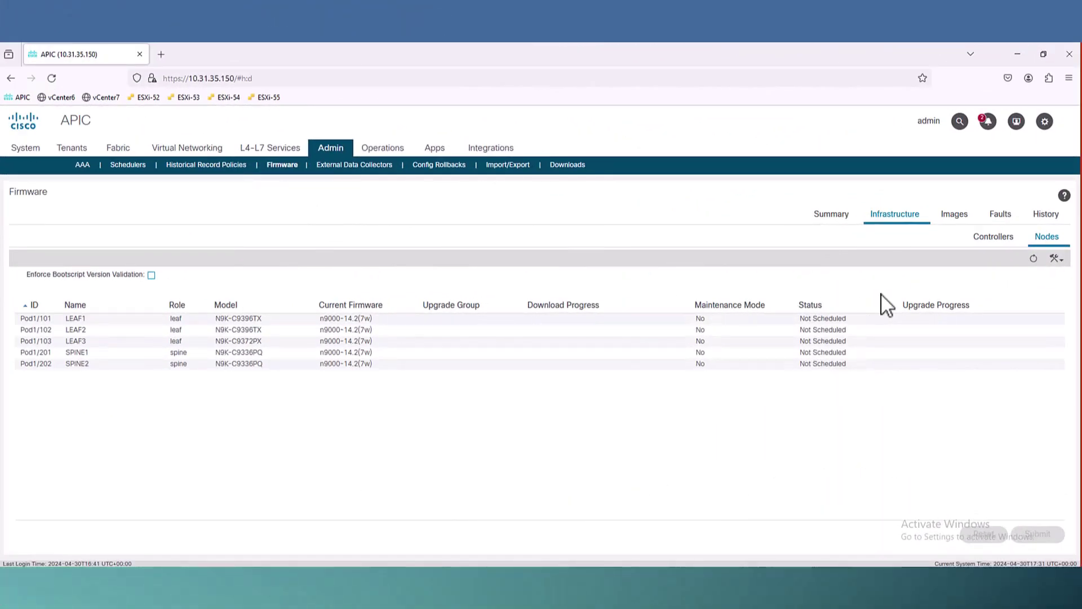
pyautogui.click(1054, 258)
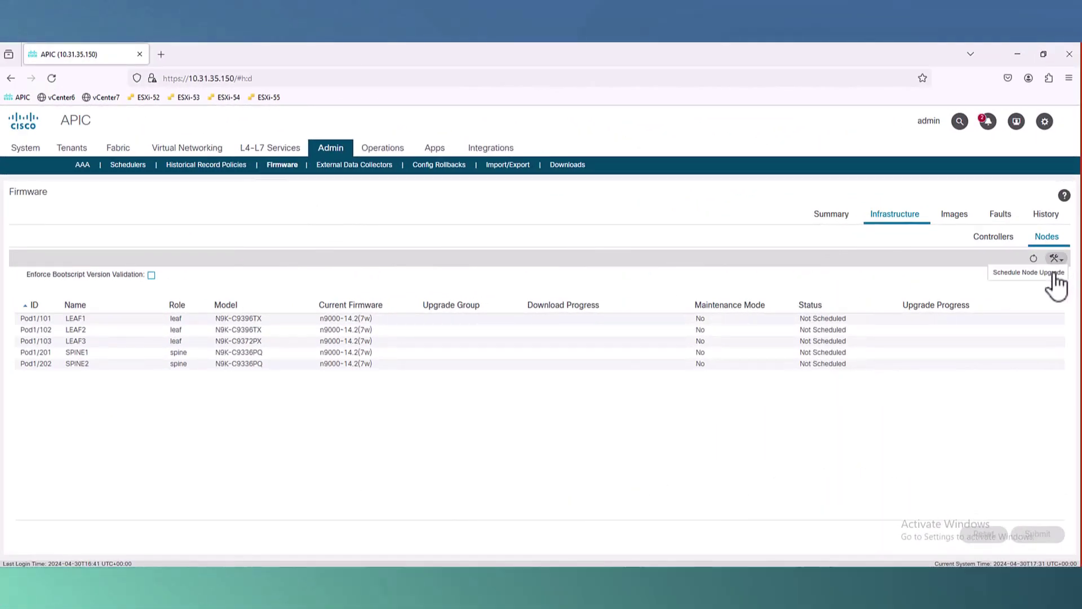
pyautogui.click(1052, 274)
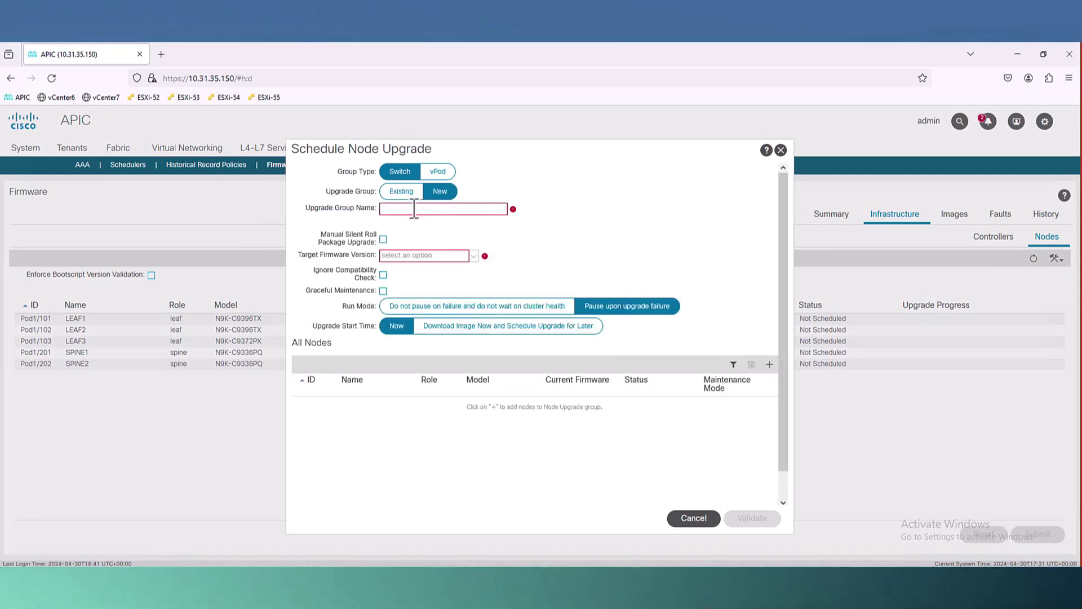
pyautogui.click(397, 210)
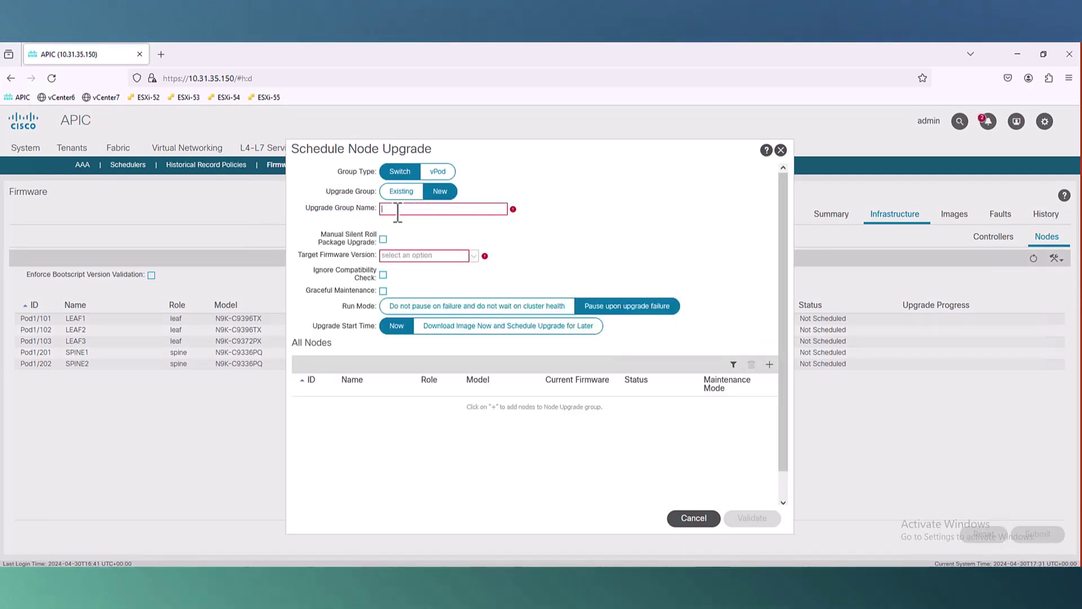
pyautogui.write('ODD')
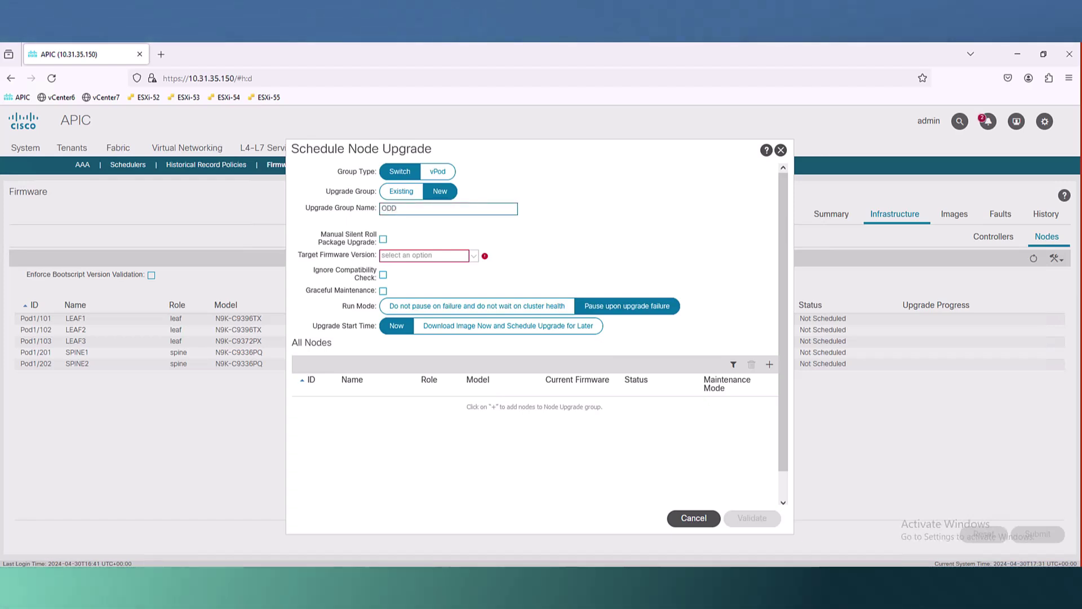
pyautogui.click(475, 256)
pyautogui.click(428, 304)
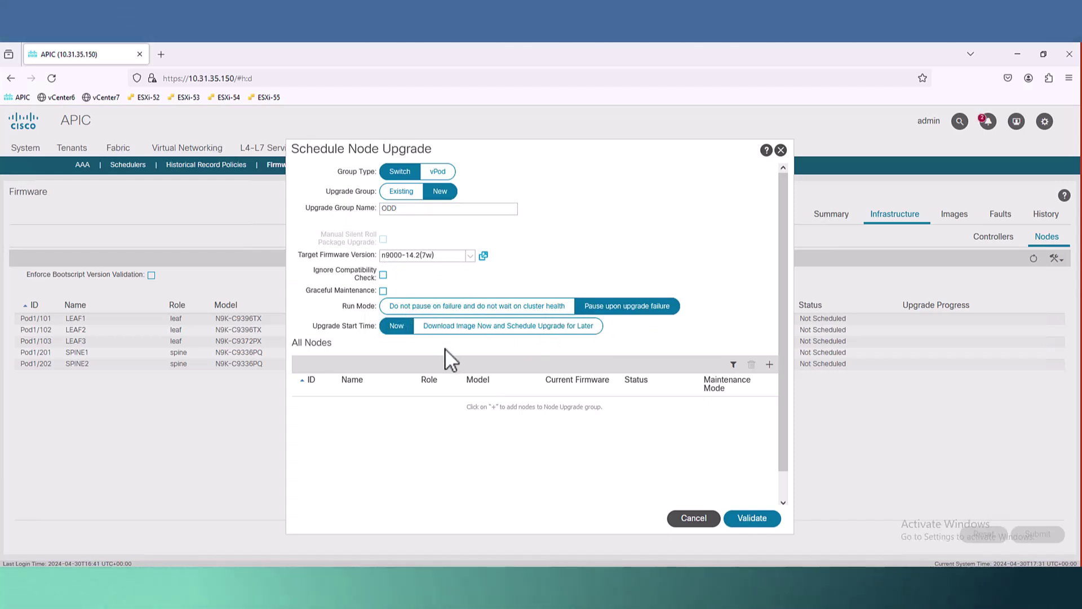
pyautogui.click(462, 327)
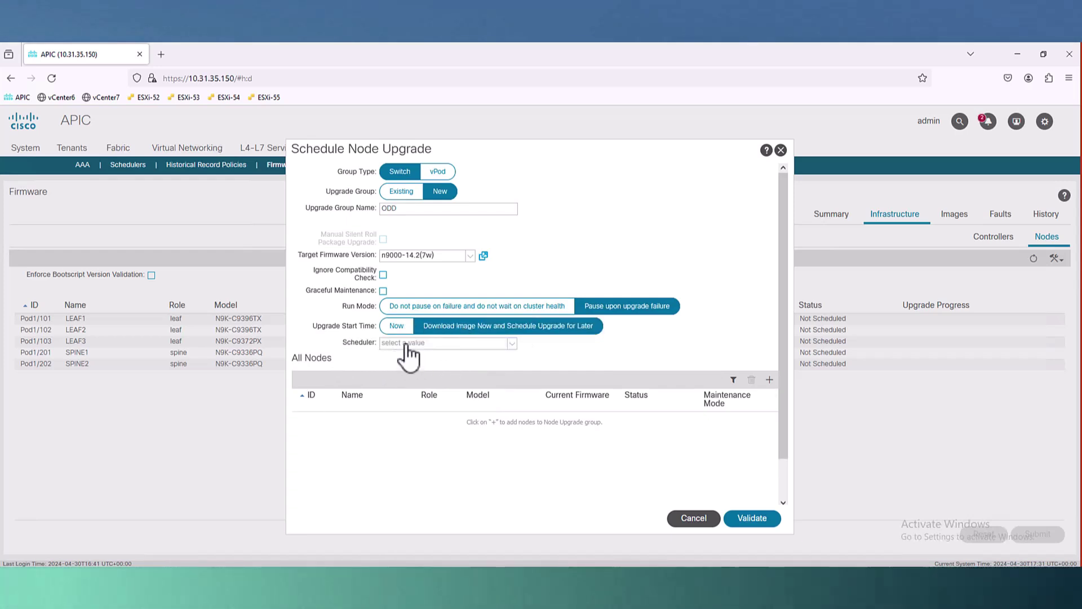
pyautogui.click(394, 326)
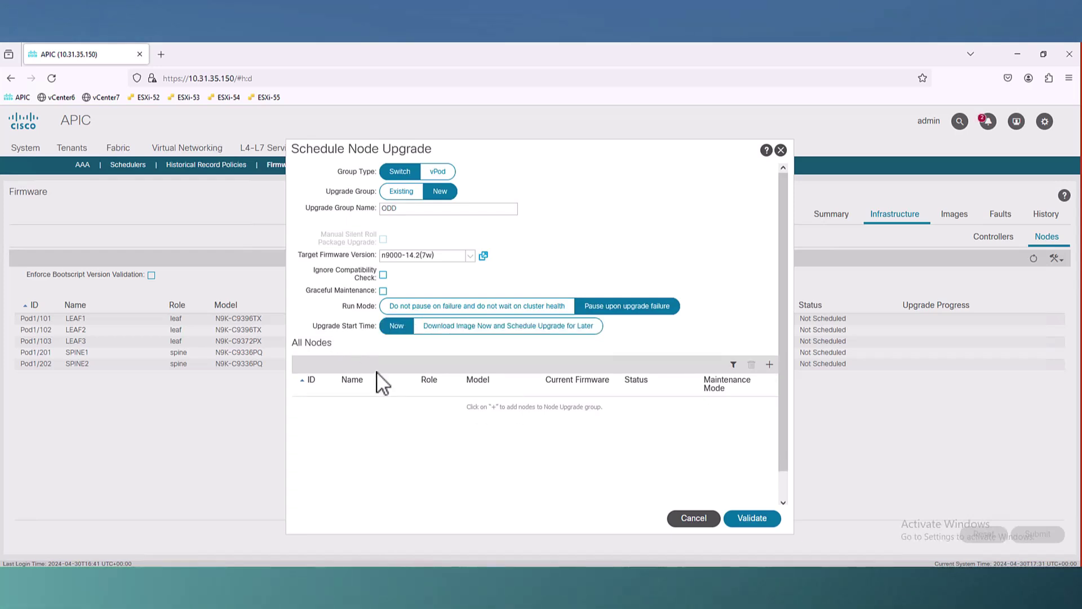
# - Add LEAF1, LEAF3 and SPINE1 manually to the ODD group, then validate and submit
pyautogui.click(769, 364)
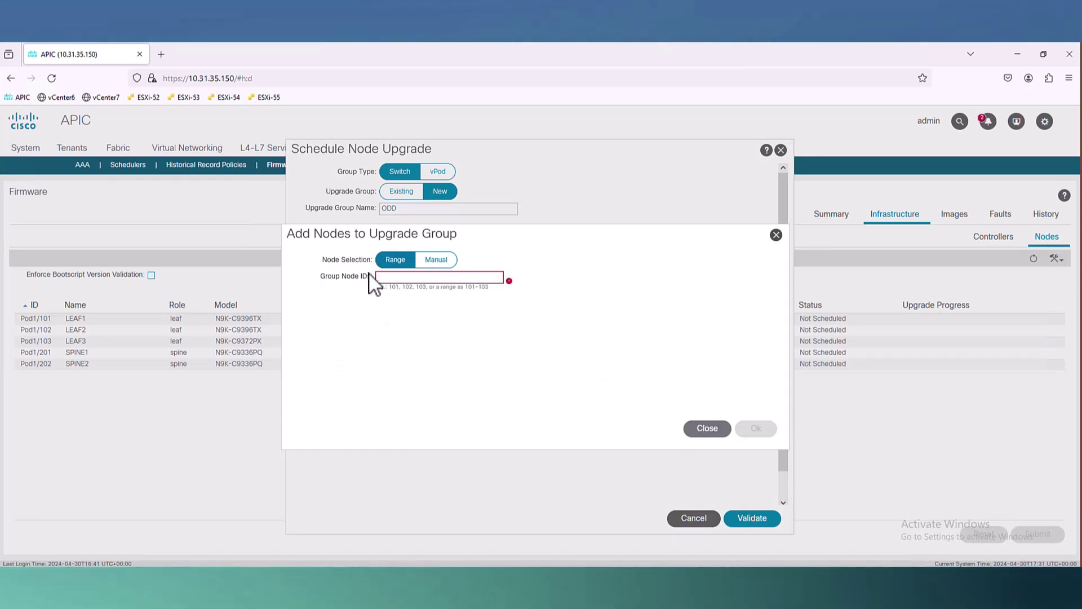
pyautogui.click(446, 261)
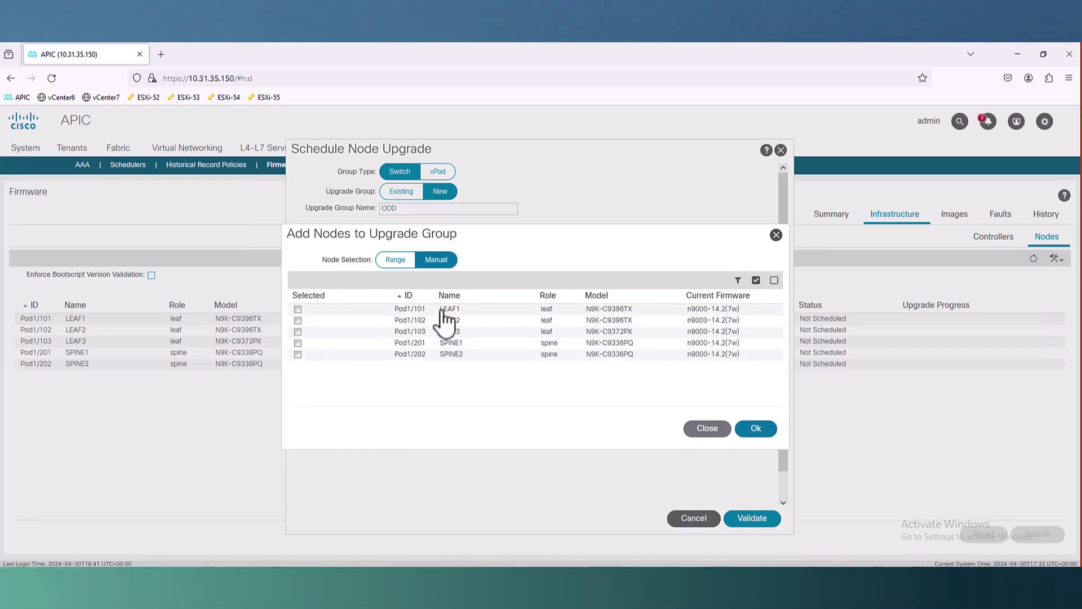
pyautogui.click(297, 309)
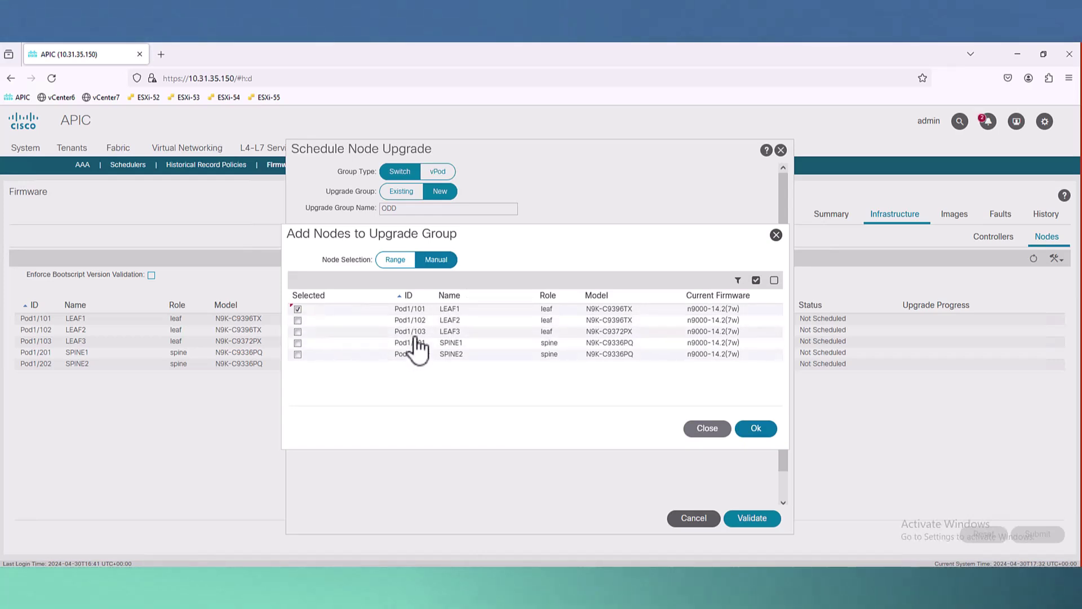
pyautogui.click(298, 331)
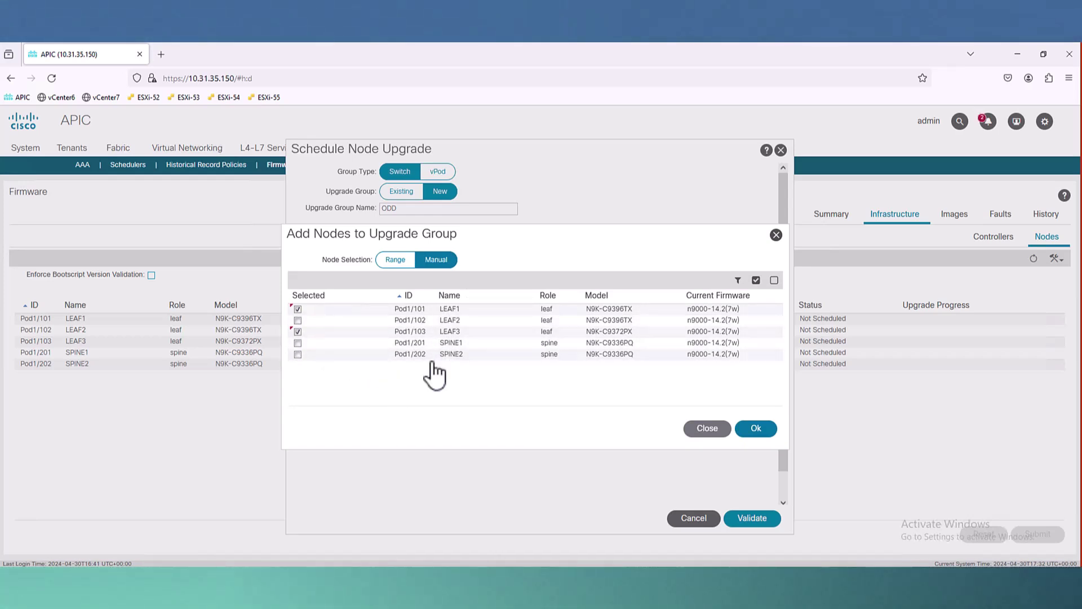
pyautogui.click(298, 342)
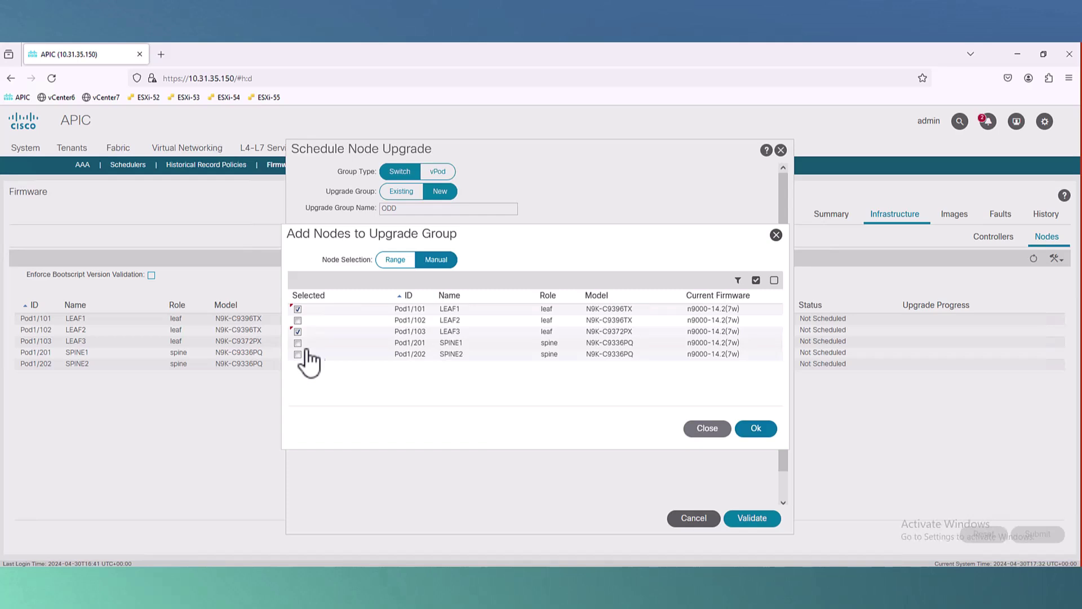
pyautogui.click(755, 429)
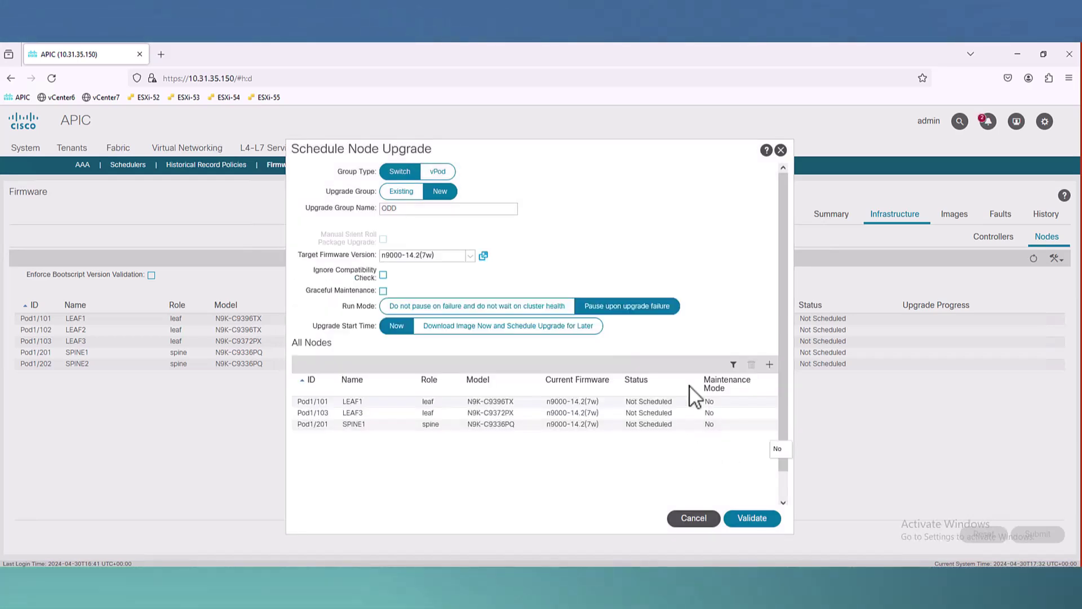
pyautogui.click(752, 517)
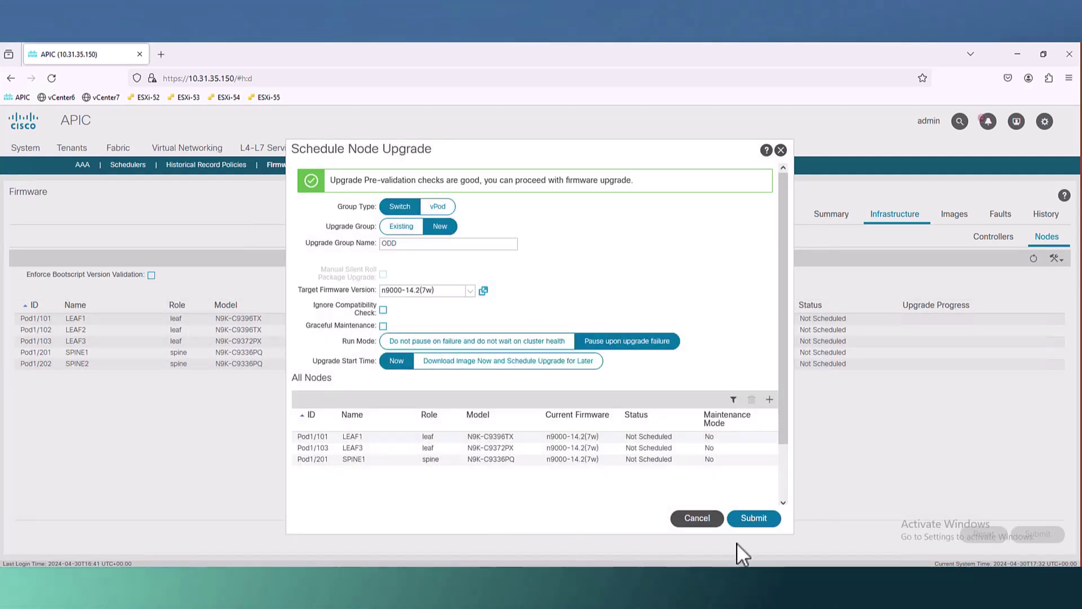
pyautogui.click(755, 518)
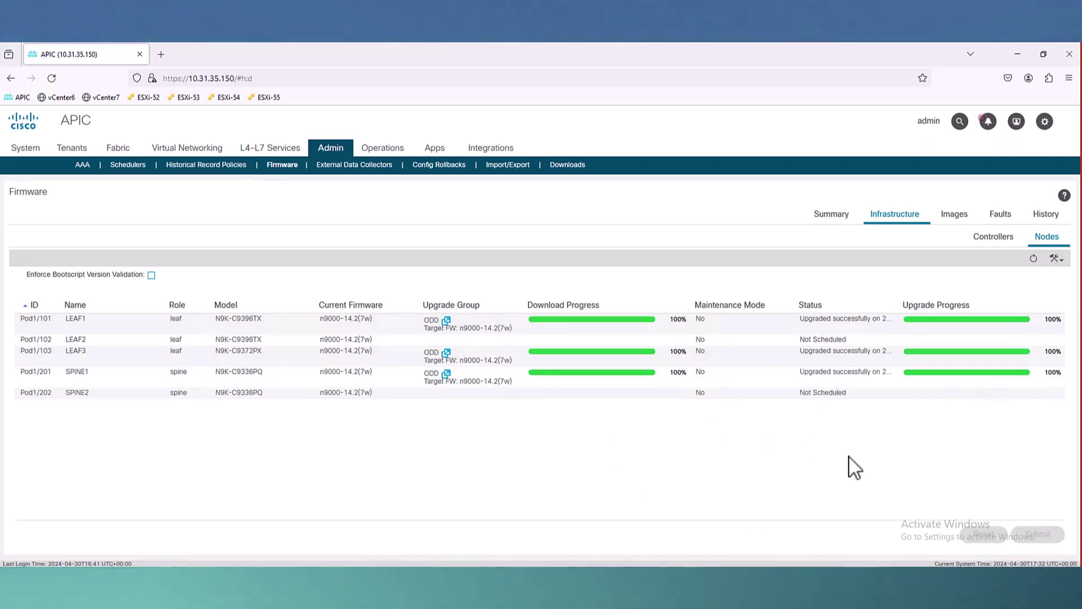
# - Schedule a new EVEN upgrade group targeting firmware n9000-14.2(7w)
pyautogui.click(1054, 258)
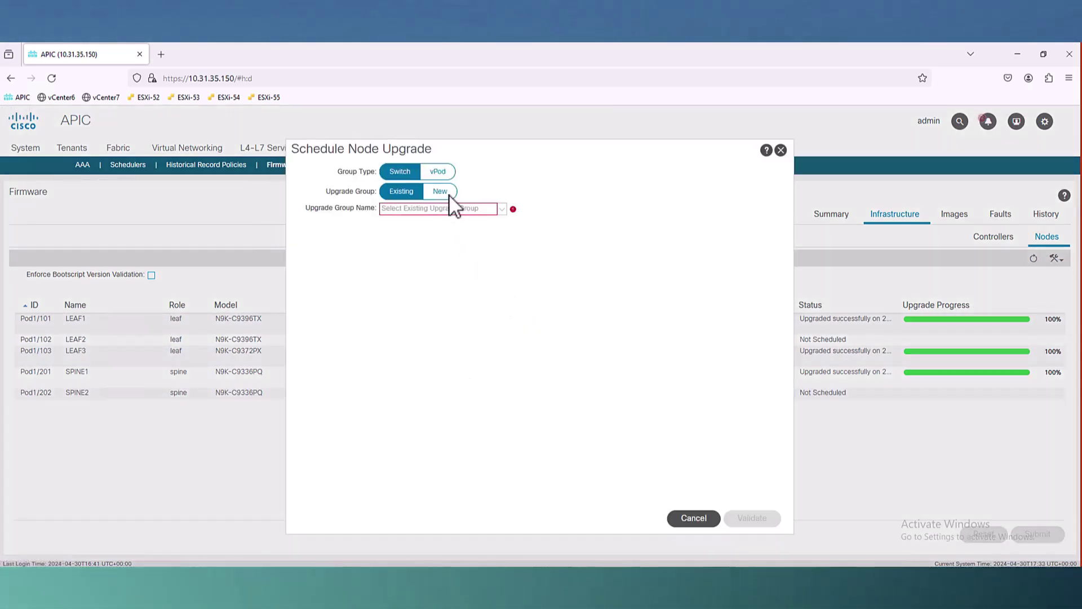
pyautogui.click(449, 194)
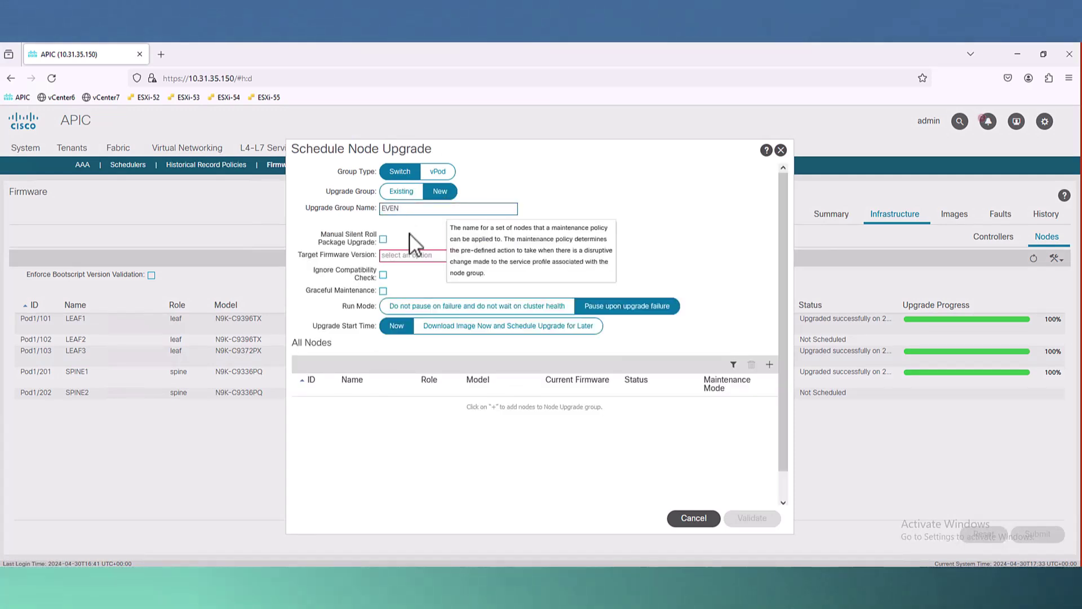
pyautogui.click(424, 257)
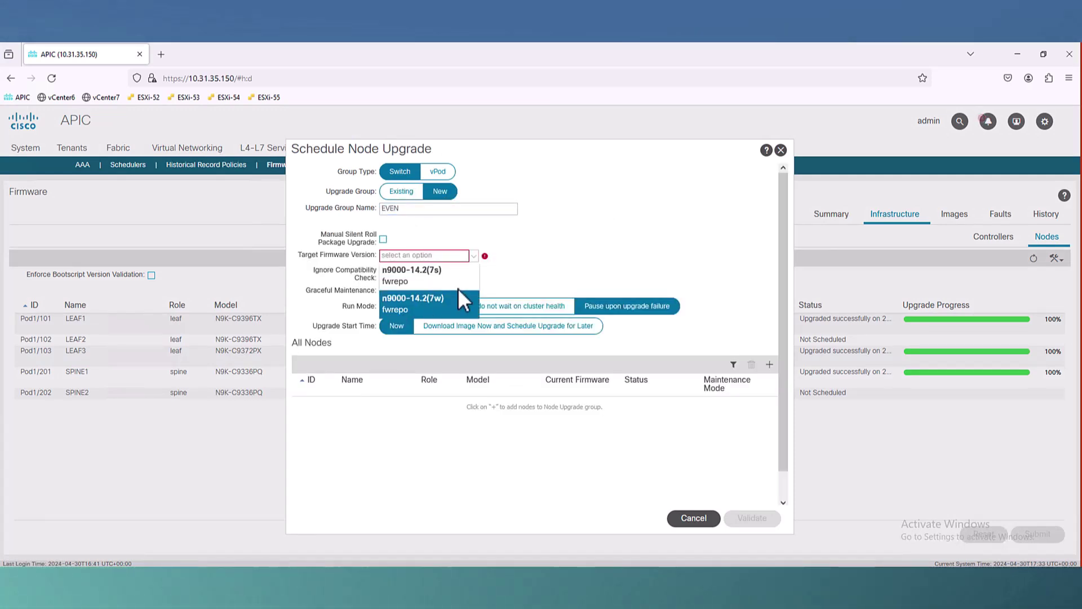
pyautogui.click(436, 310)
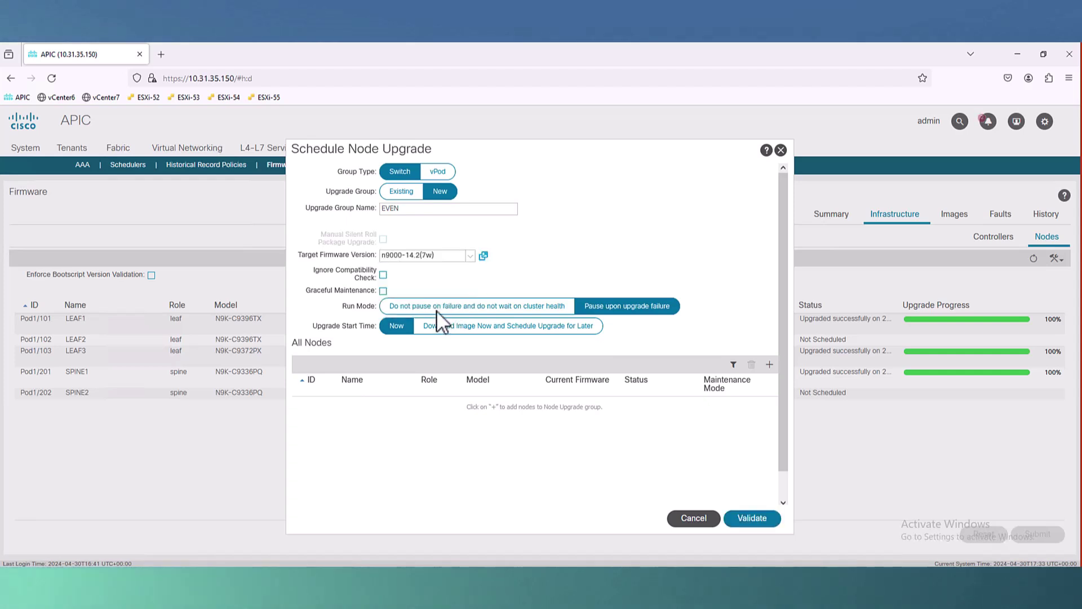
# - Add LEAF2 and SPINE2 manually to the EVEN group, then validate and submit
pyautogui.click(769, 364)
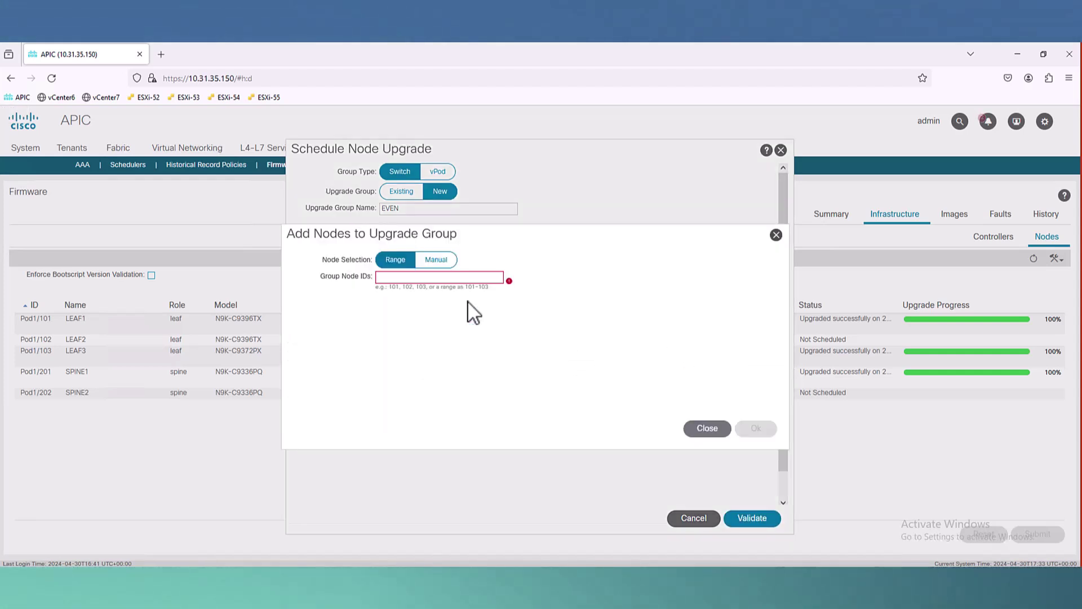
pyautogui.click(437, 260)
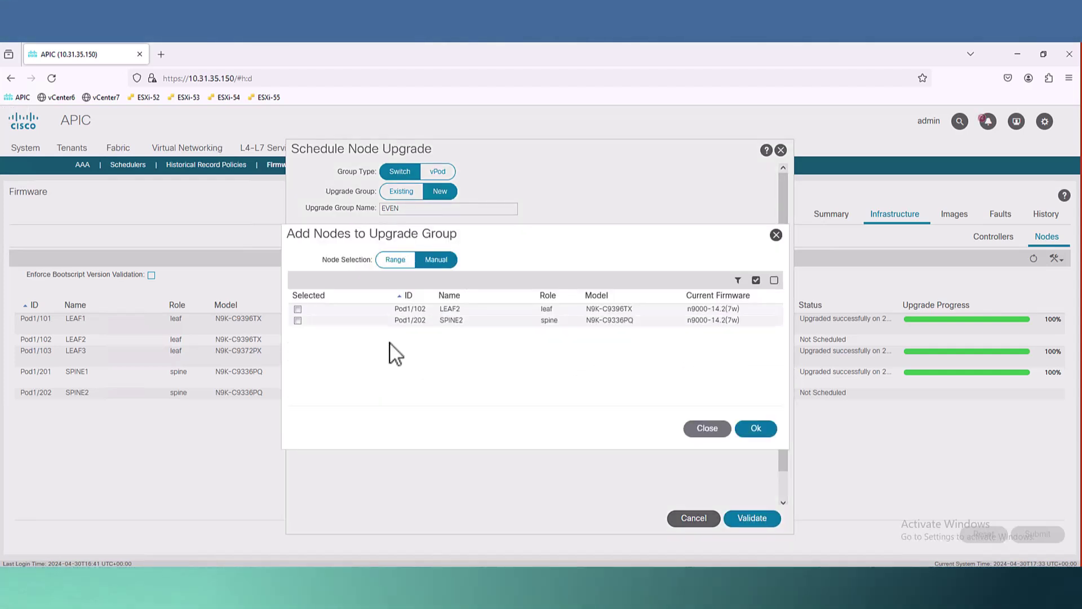
pyautogui.click(297, 310)
pyautogui.click(298, 320)
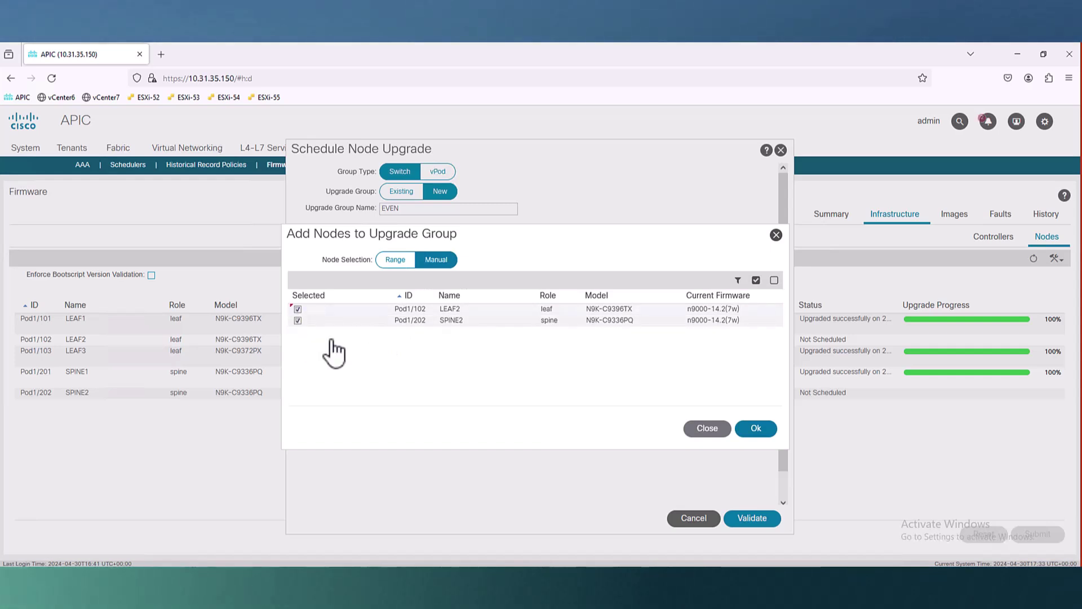
pyautogui.click(755, 430)
pyautogui.click(753, 517)
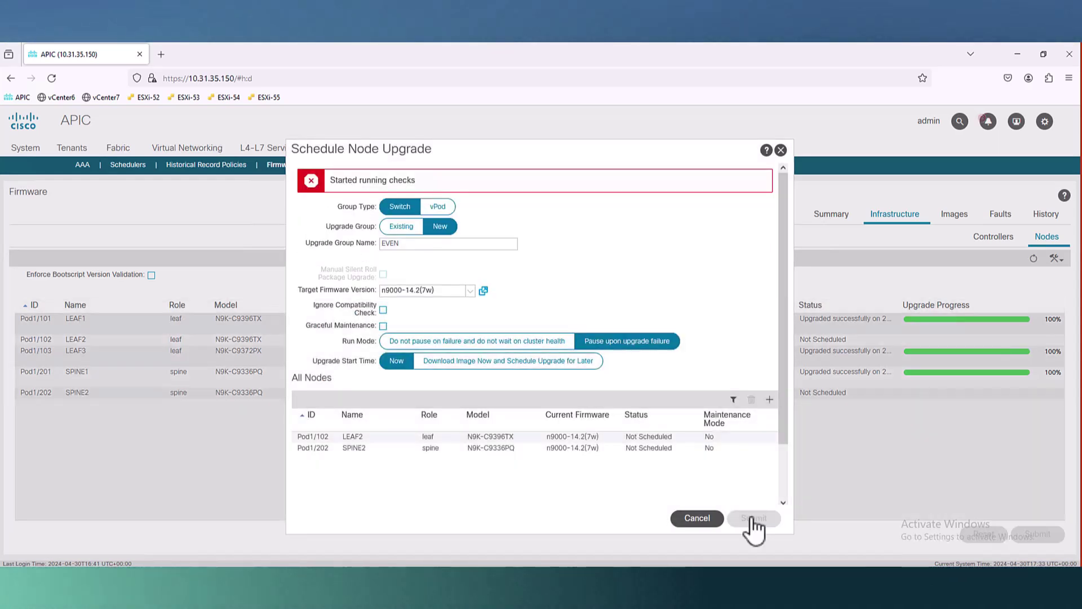
pyautogui.click(752, 519)
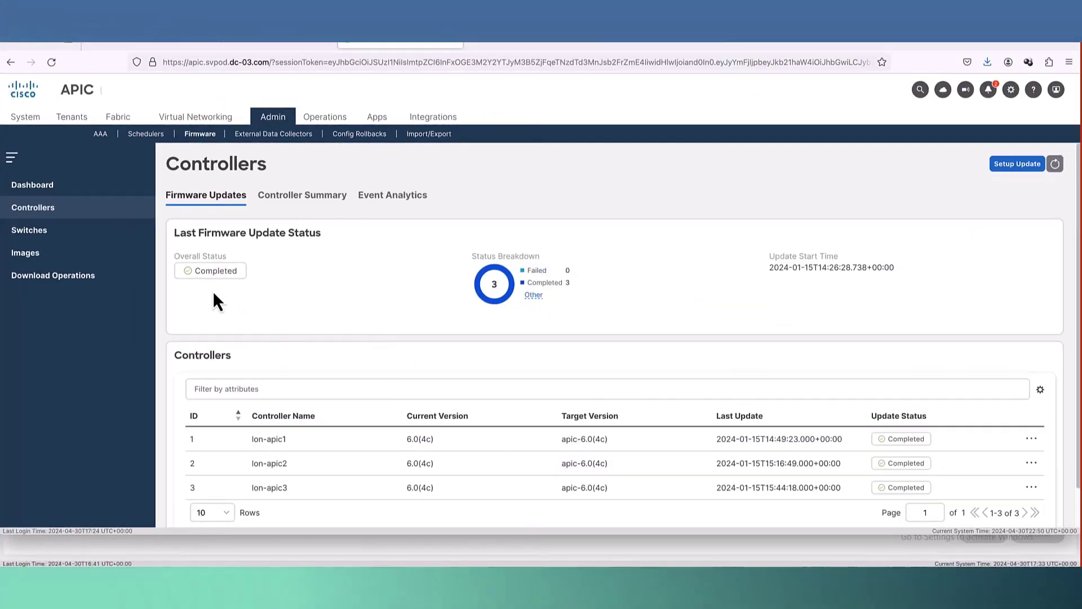
# - On the Switches firmware page, view the Odd update group's Node Block details
pyautogui.click(36, 231)
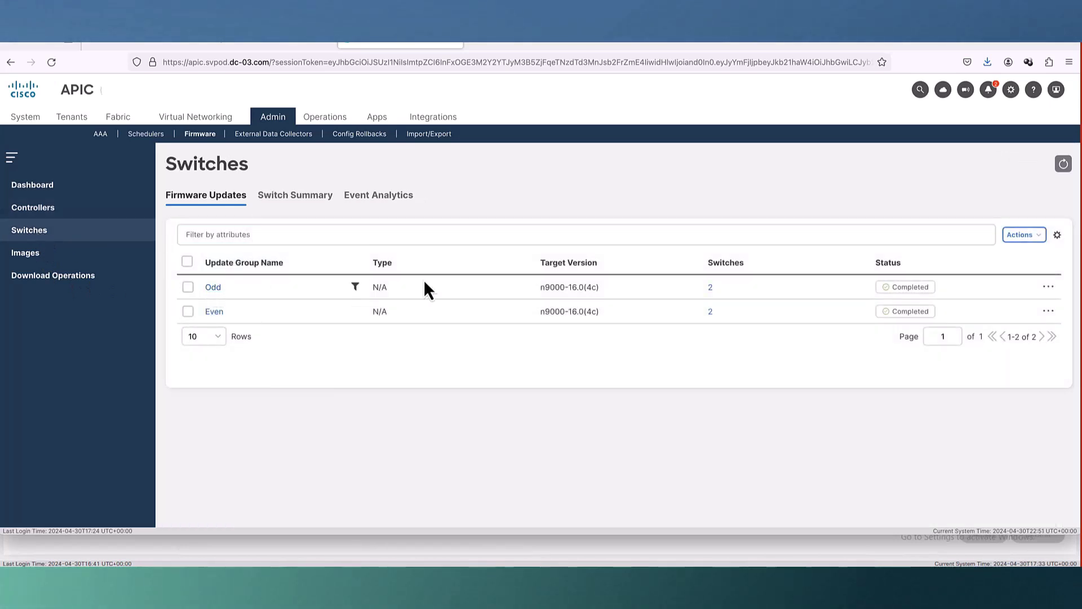
pyautogui.click(217, 289)
pyautogui.scroll(-10, 1040, 349)
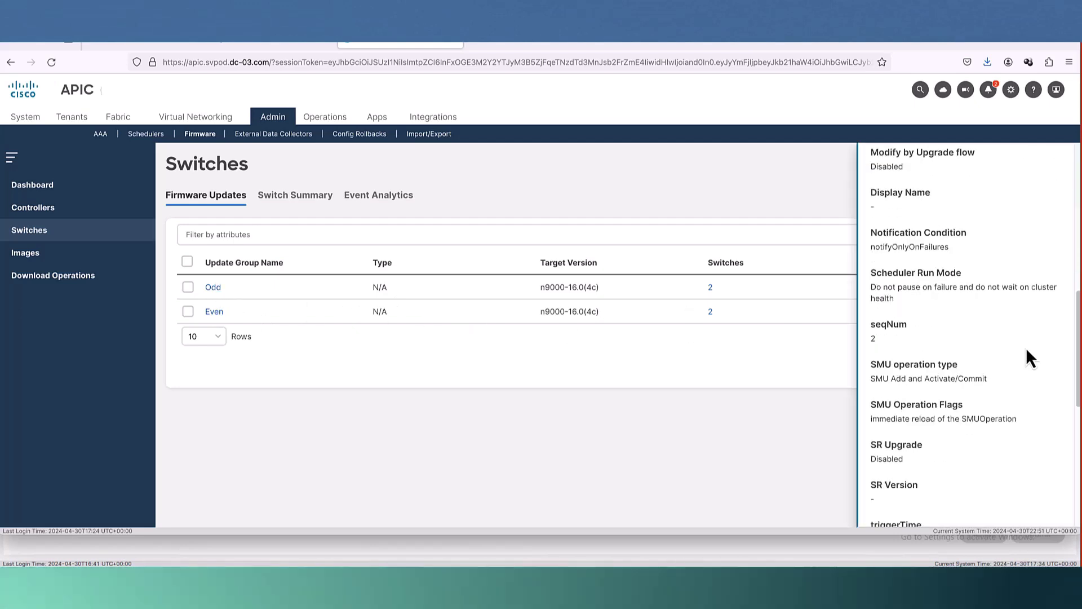
pyautogui.click(888, 454)
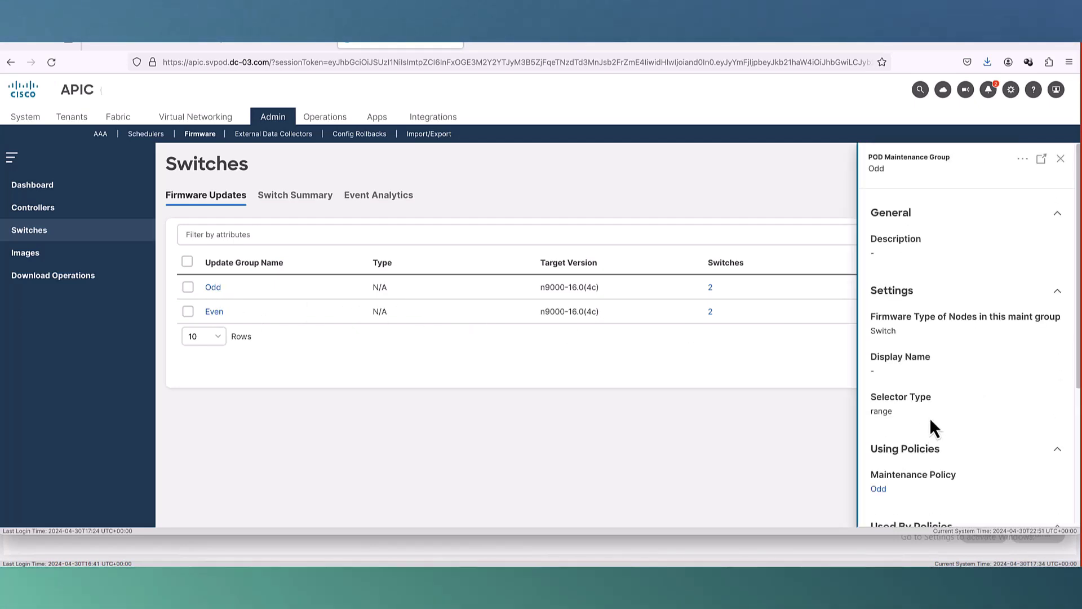
pyautogui.scroll(-5, 924, 395)
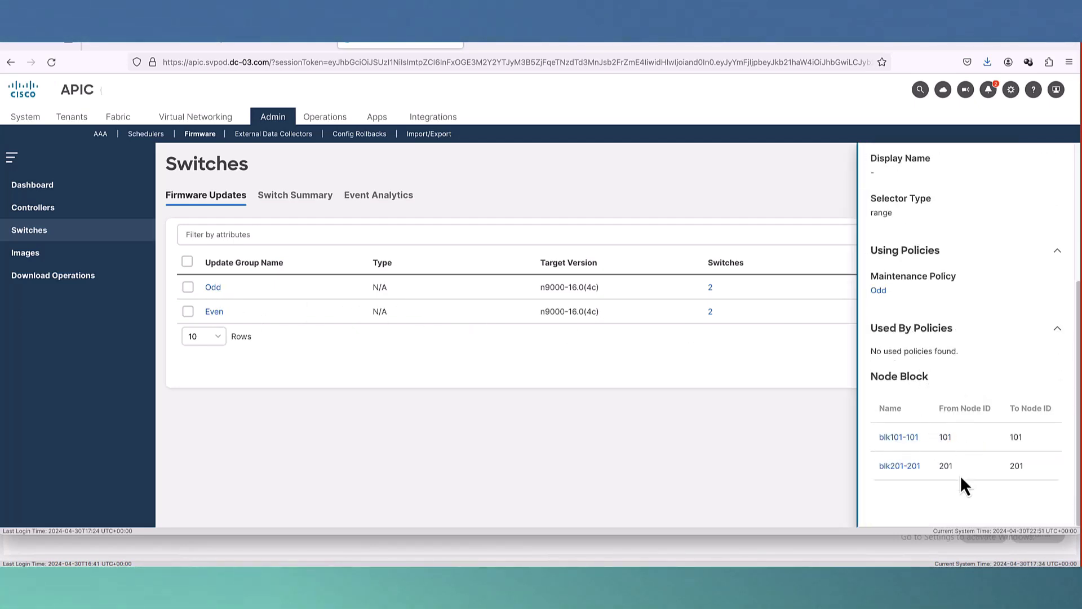
# - View the Even update group's Node Block, showing nodes 102 and 202
pyautogui.click(210, 313)
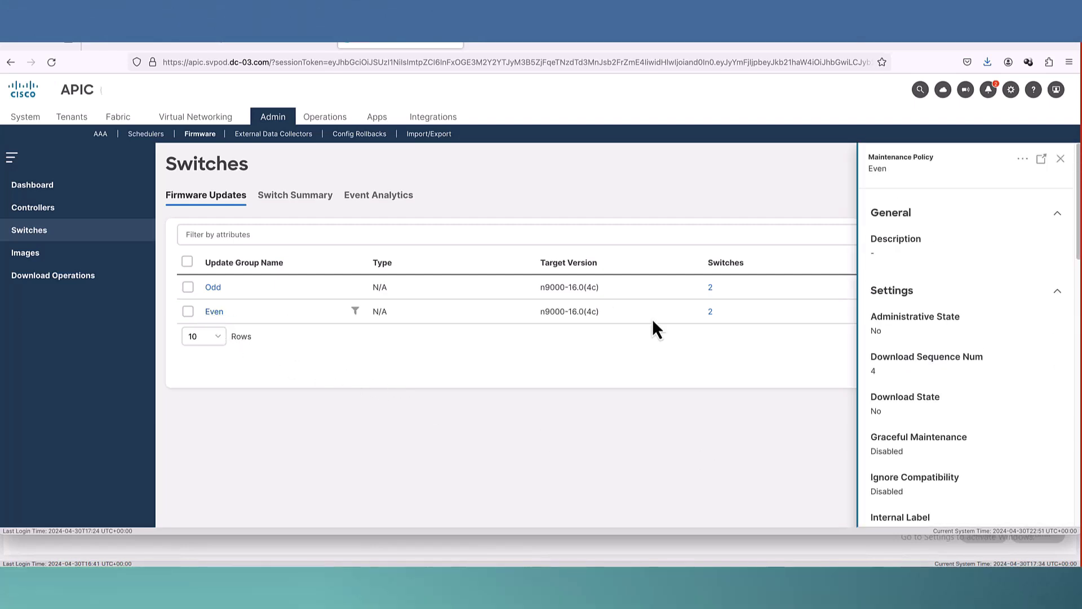
pyautogui.scroll(-10, 896, 394)
pyautogui.click(893, 454)
pyautogui.scroll(-5, 905, 417)
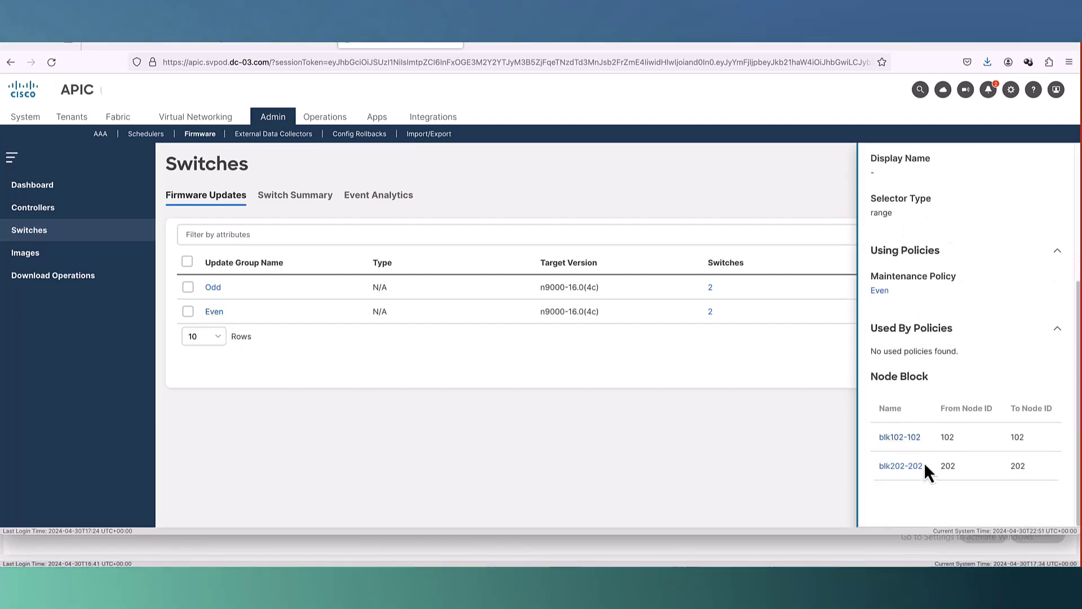